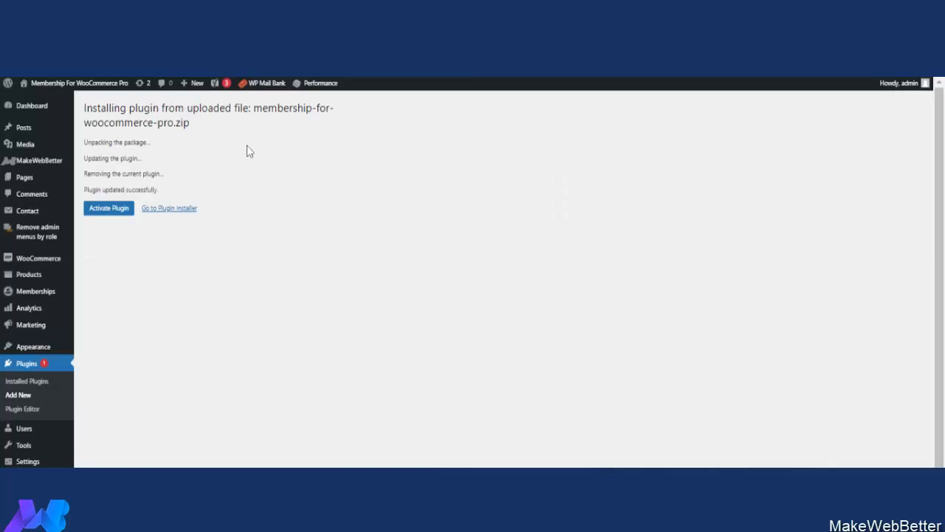
Step: Activate the uploaded Membership for WooCommerce Pro plugin and open its settings
click(115, 213)
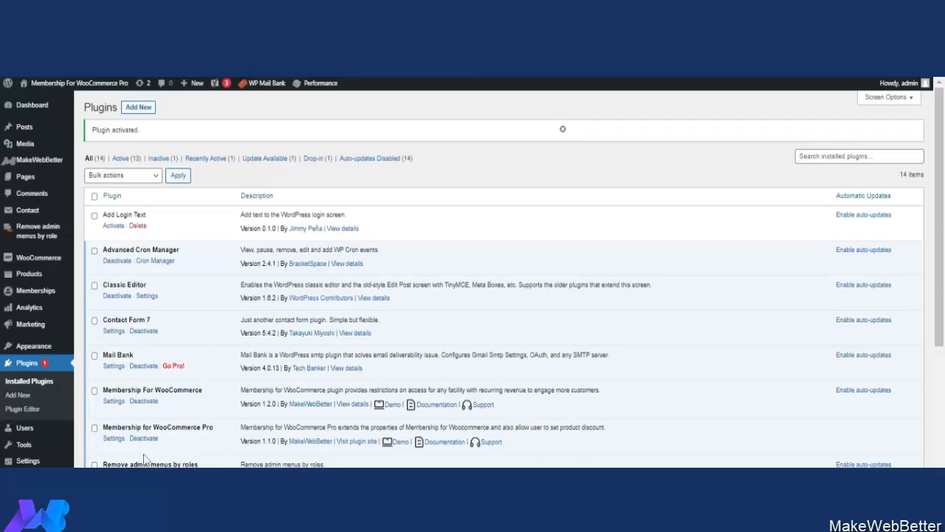
click(114, 440)
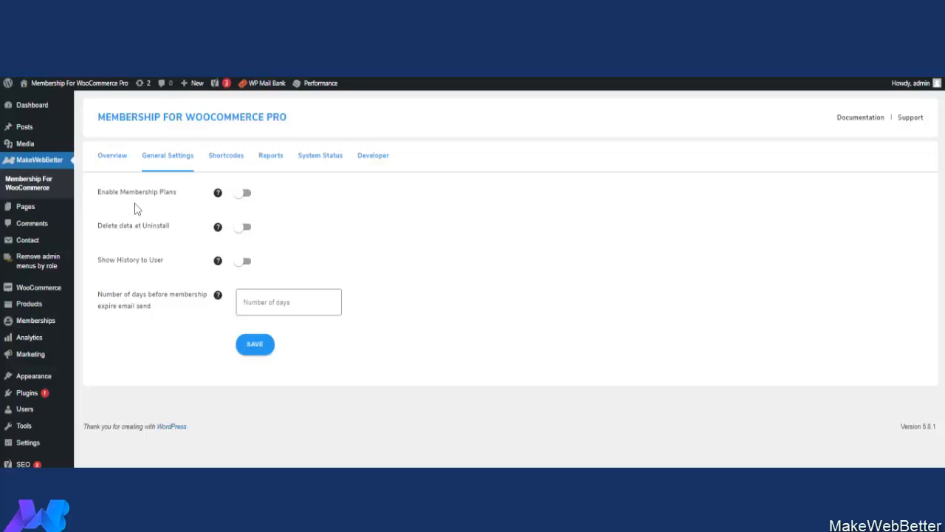
Step: Examine the product listing on the storefront's Shop page while membership plans are disabled
click(246, 194)
click(246, 193)
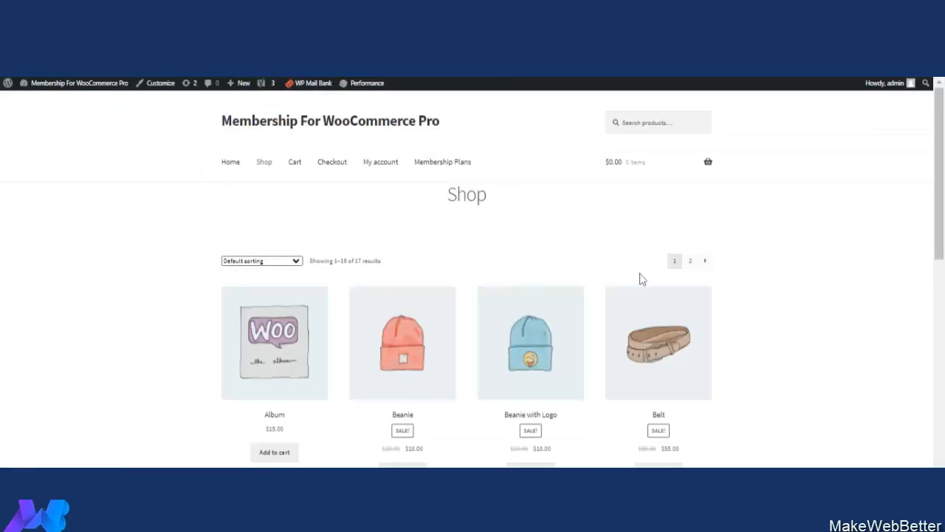
scroll(639, 332, down, 2)
scroll(431, 389, down, 2)
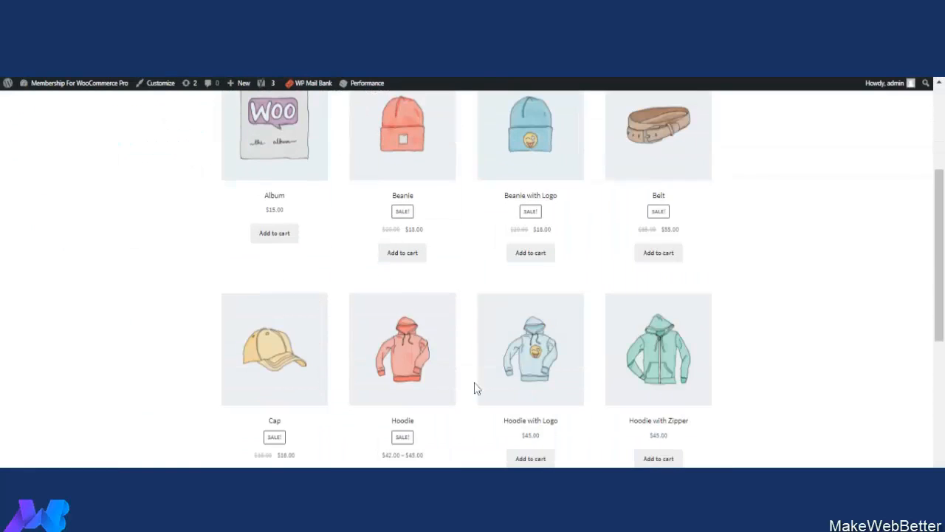
scroll(476, 389, down, 1)
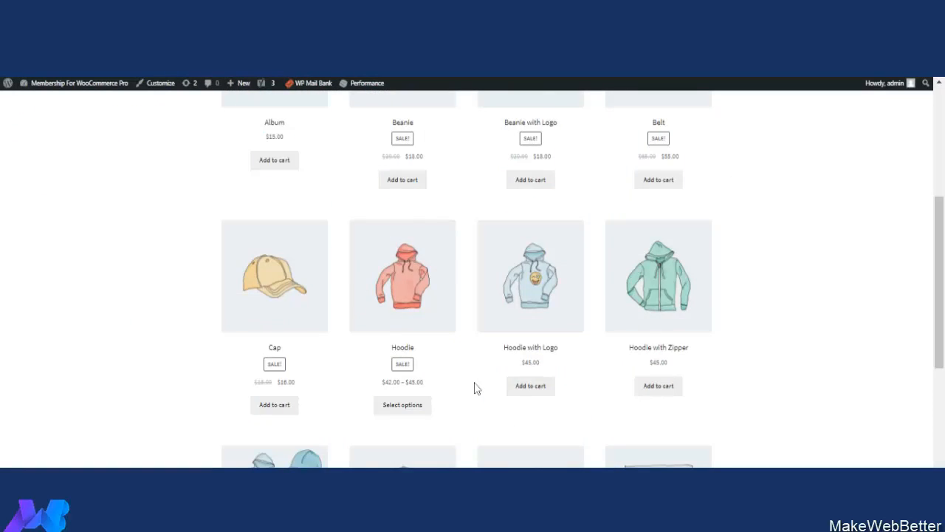
scroll(475, 389, up, 4)
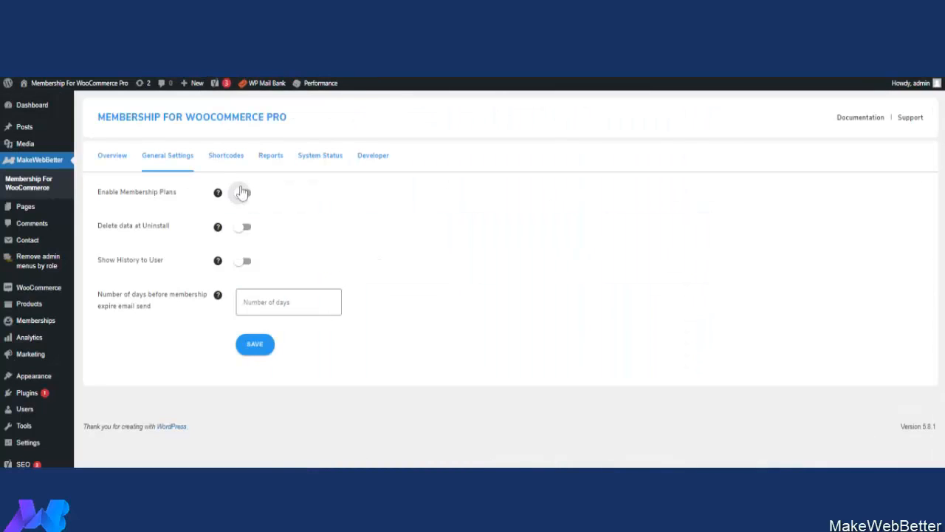
Step: Enable membership plans, save the general settings, and check the products on the Shop page
click(244, 192)
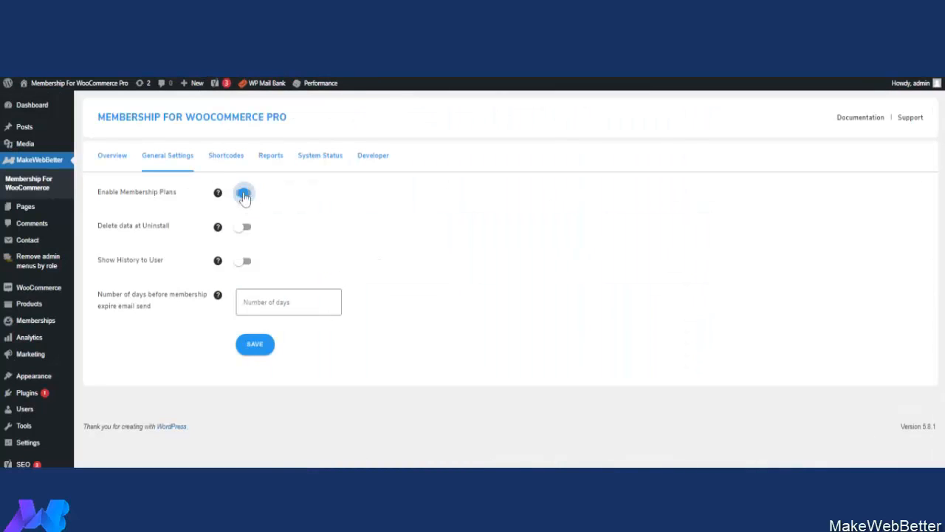
click(255, 346)
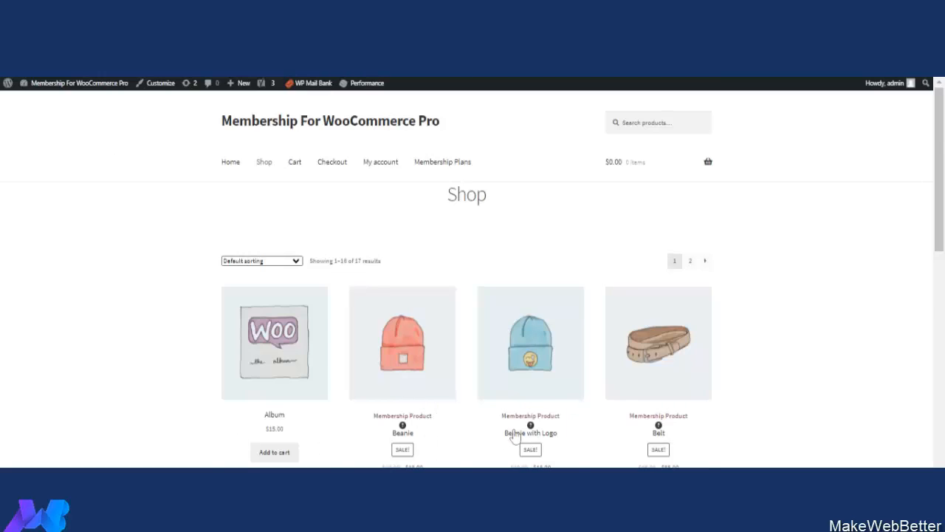
scroll(515, 435, down, 2)
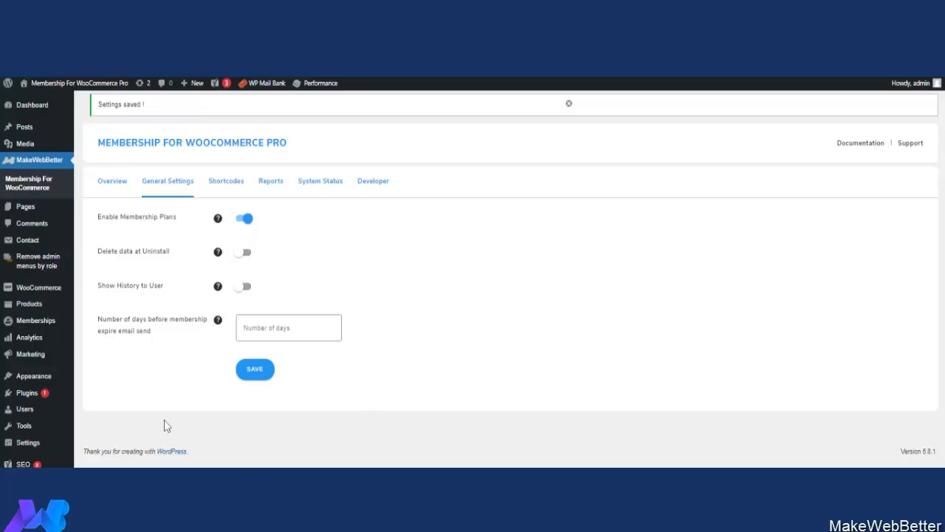
Step: Open the list of all membership plans and start adding a new plan
mouse_move(49, 328)
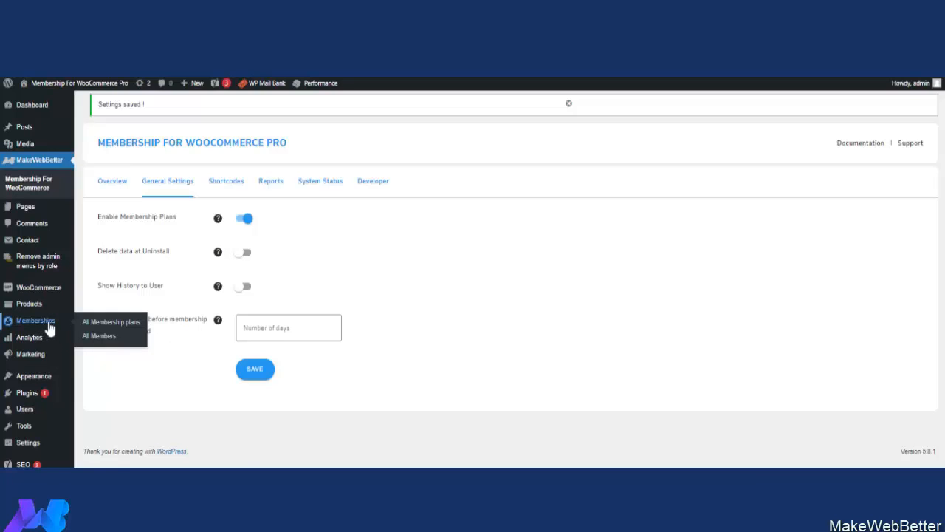
click(111, 322)
mouse_move(120, 192)
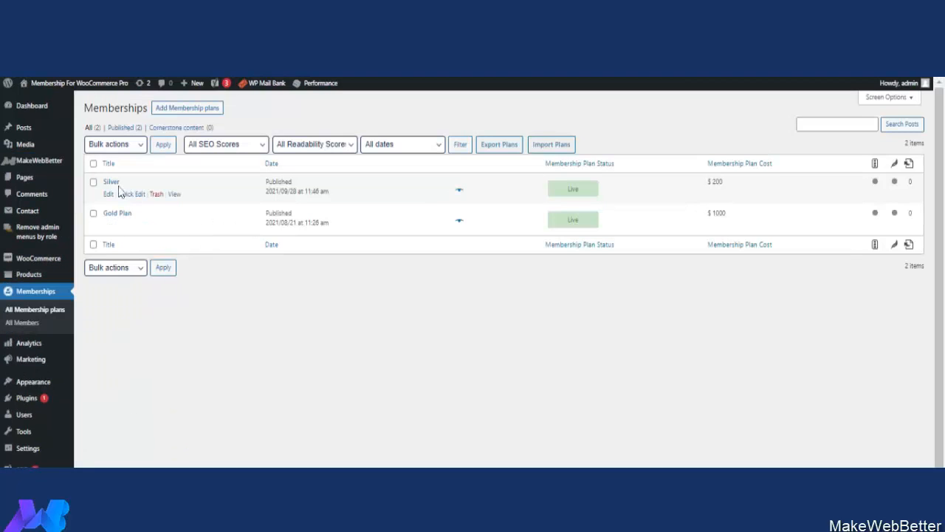
mouse_move(122, 235)
click(192, 109)
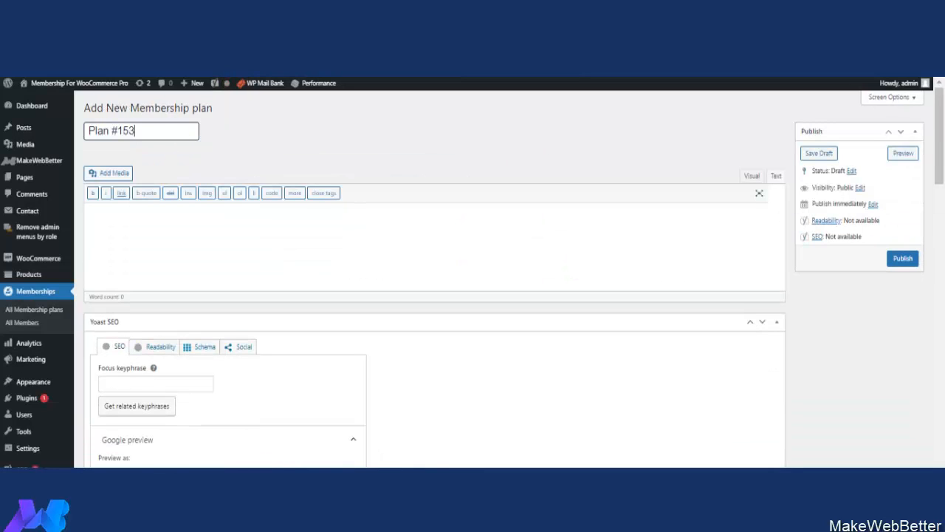
Step: Replace the default title of the new membership plan with "Bronze"
key(BackSpace)
key(BackSpace)
key(BackSpace)
key(BackSpace)
key(BackSpace)
key(BackSpace)
key(BackSpace)
key(BackSpace)
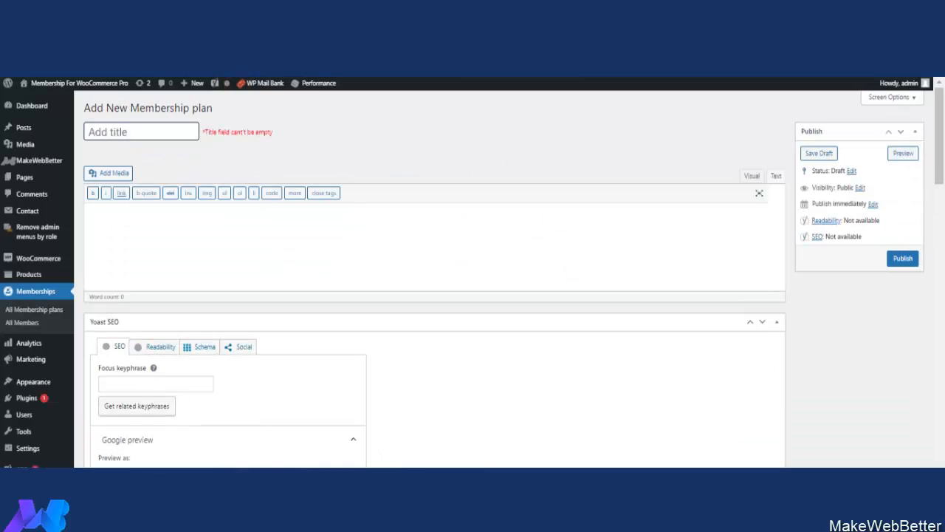
text(Bronze)
Step: Set the membership plan amount to 200 and include the Silver membership in the plan
scroll(570, 254, down, 2)
scroll(502, 254, down, 1)
scroll(500, 254, down, 5)
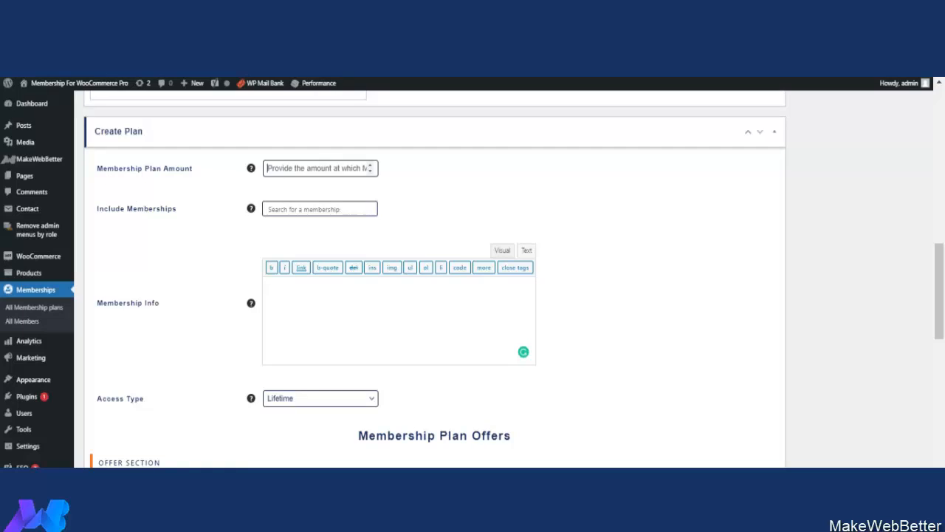
text(200)
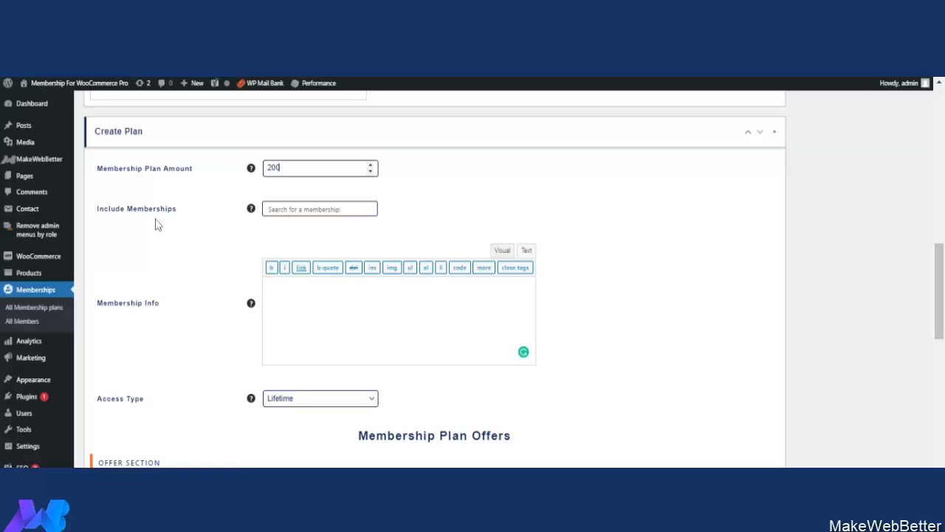
click(269, 209)
text(silver)
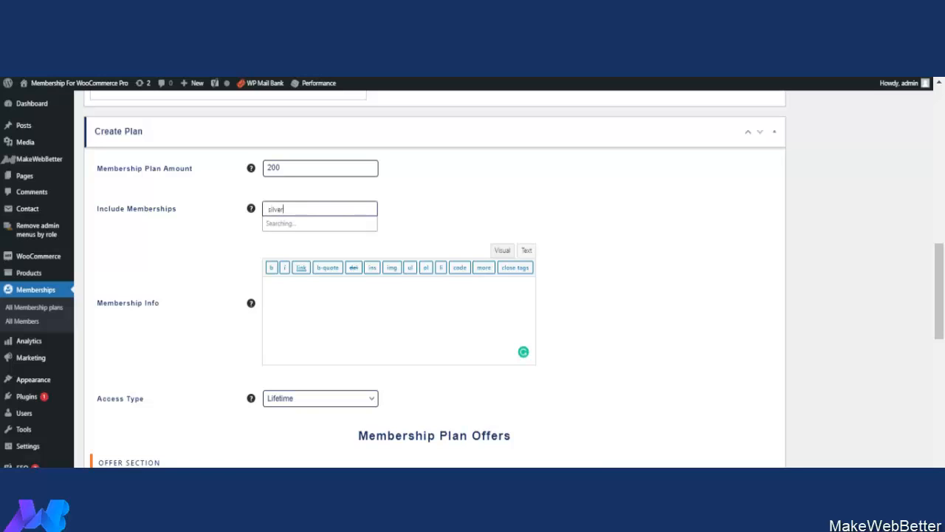
click(297, 227)
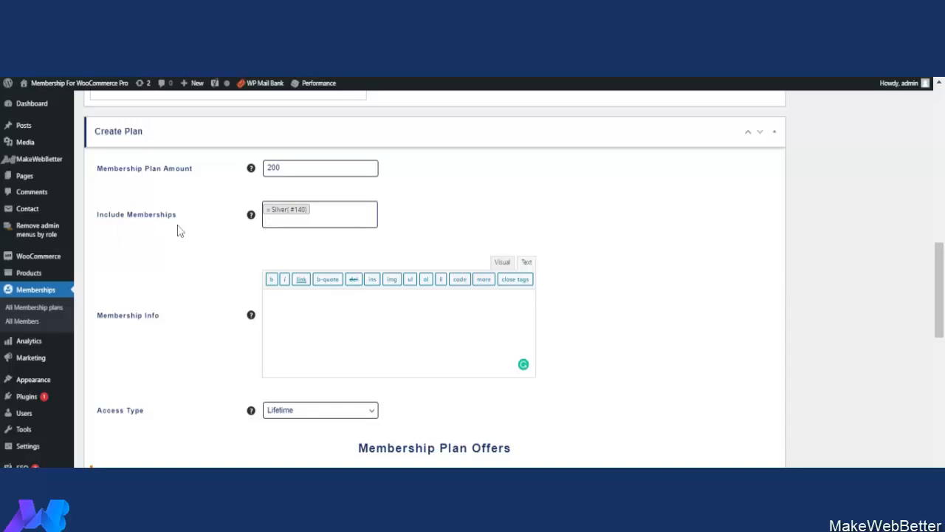
Step: Set the plan's access type to Limited with a duration of 25 Days
scroll(309, 269, down, 1)
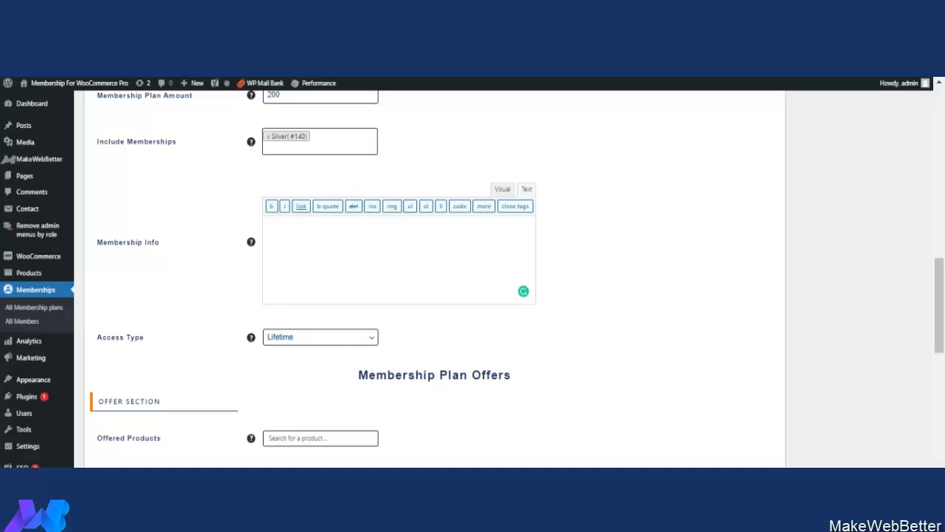
click(338, 354)
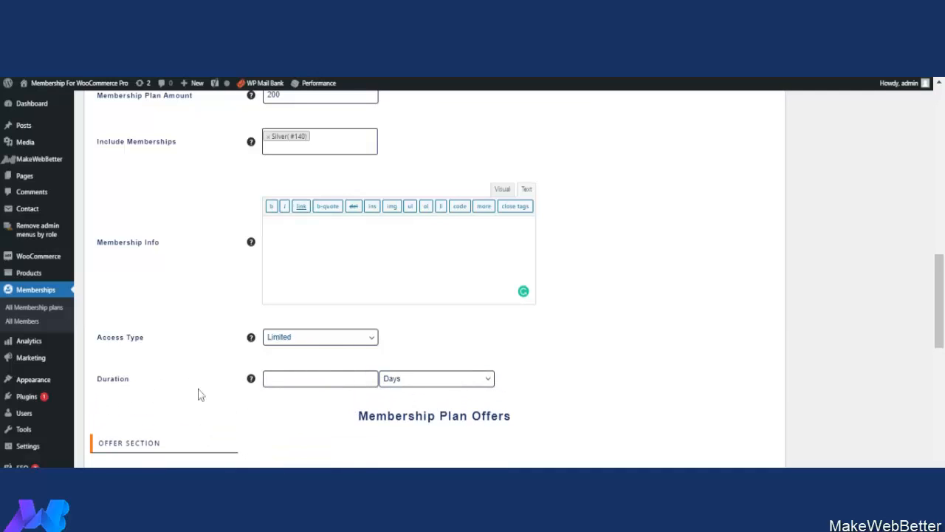
click(439, 386)
click(431, 437)
click(446, 385)
click(439, 428)
click(457, 384)
click(452, 391)
Step: Add Beanie to the offered products and Clothing to the offered product categories
scroll(473, 388, down, 3)
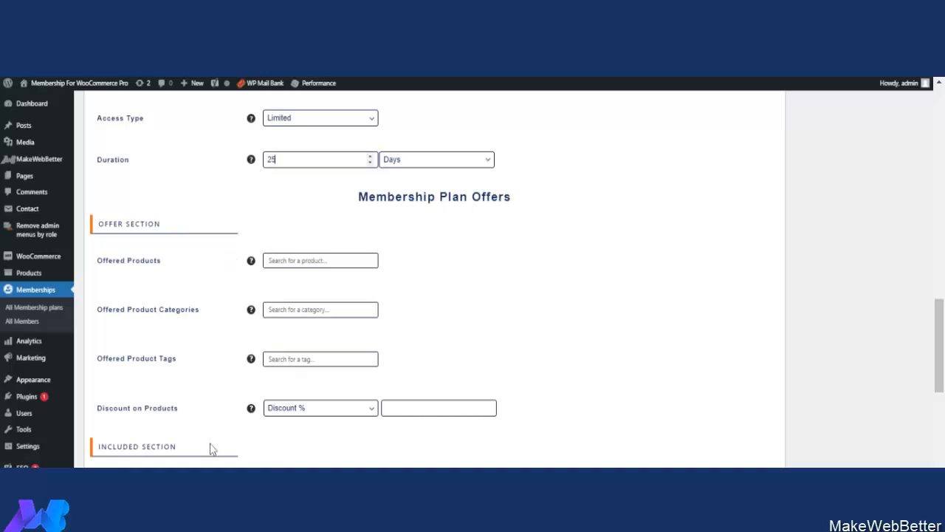
click(325, 260)
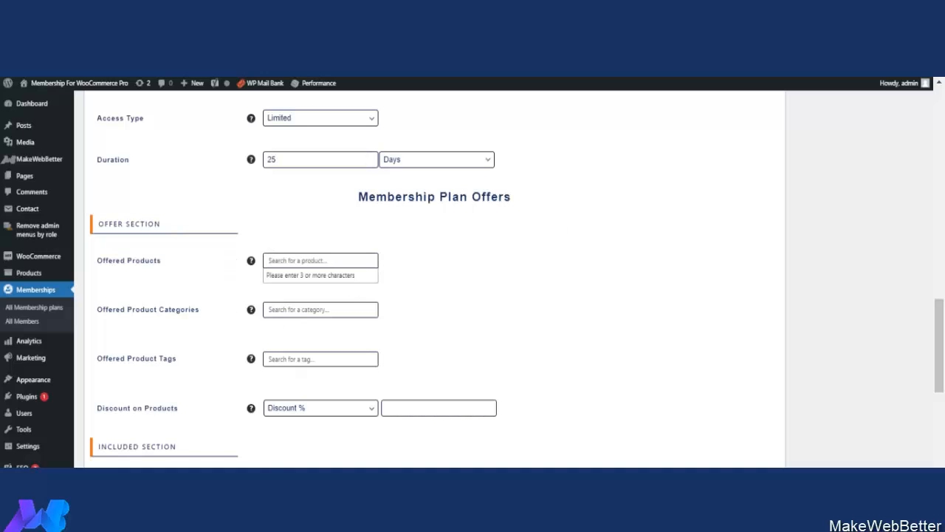
text(beans)
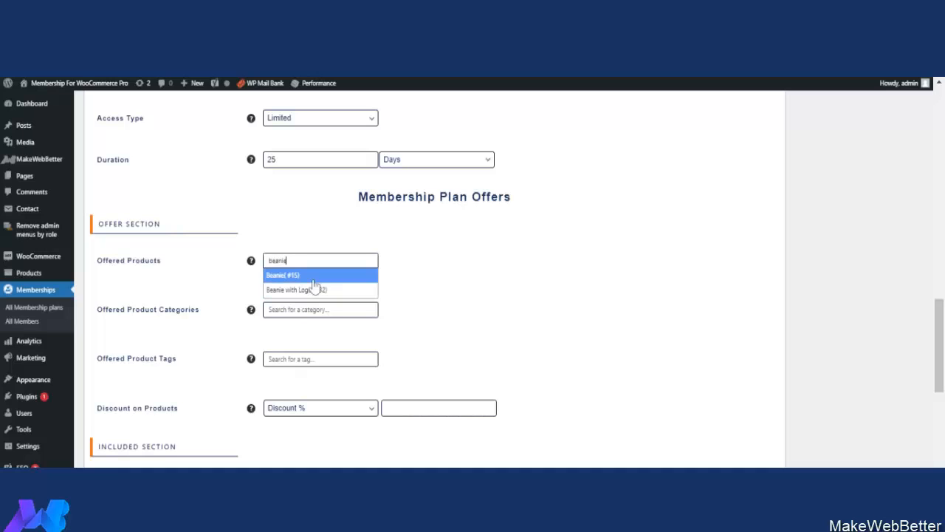
click(314, 275)
click(320, 314)
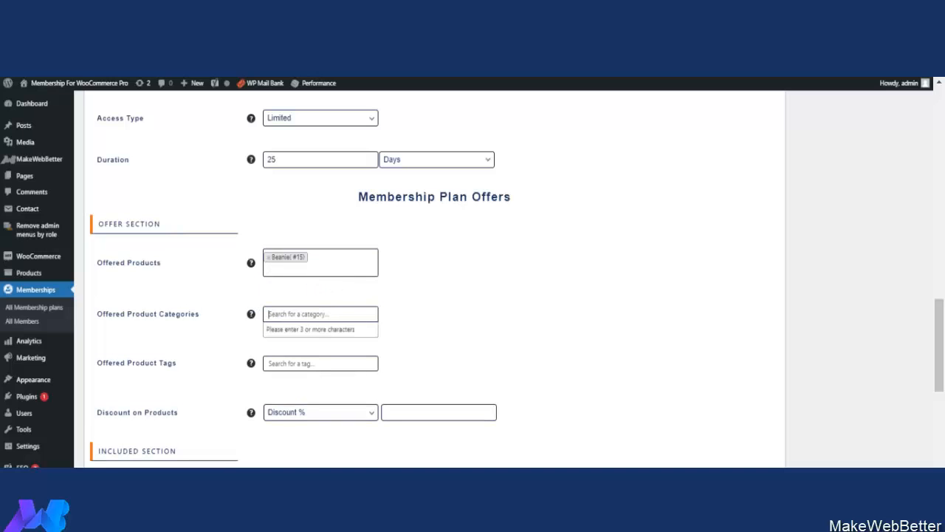
text(clothing)
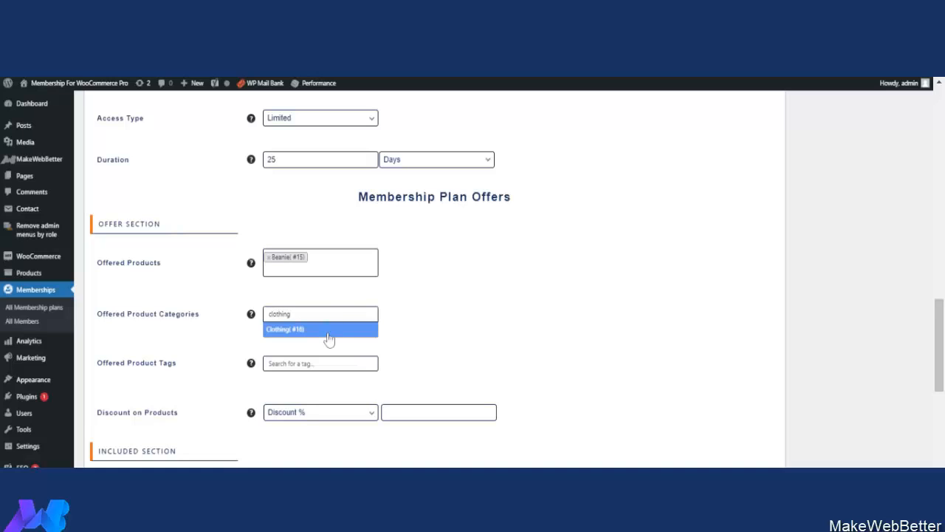
click(329, 330)
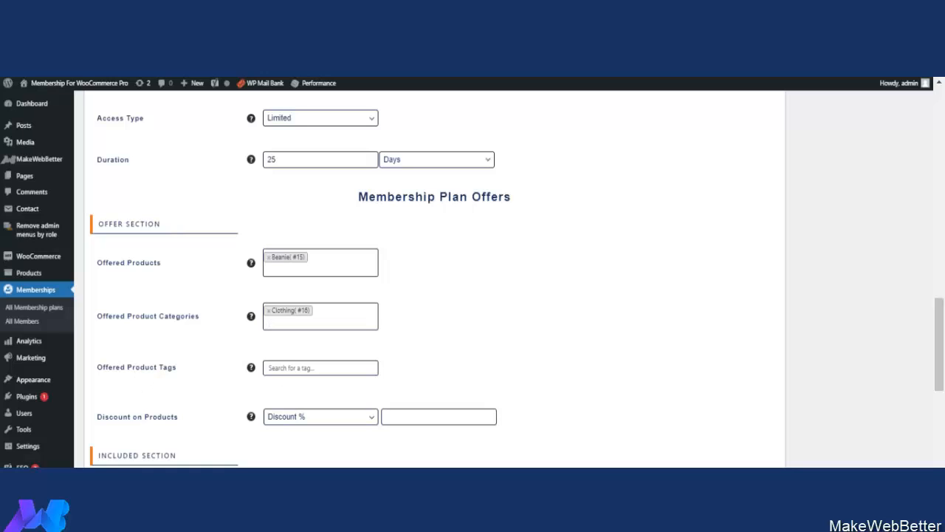
Step: Set the discount on products to the Discount % type with a value of 9.99
click(331, 418)
click(333, 432)
click(336, 432)
Step: Add Sunglasses to the plan's included products and Accessories to its included product categories
scroll(396, 418, down, 2)
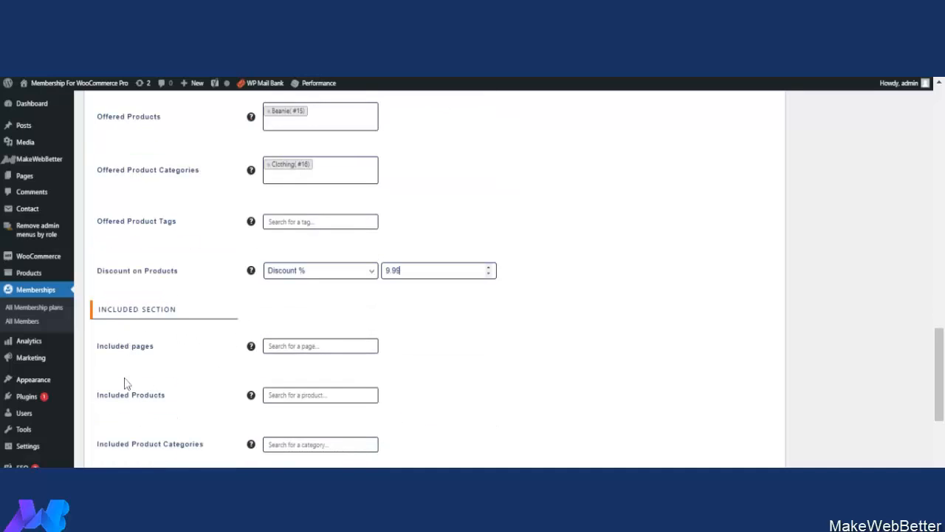
scroll(196, 352, down, 1)
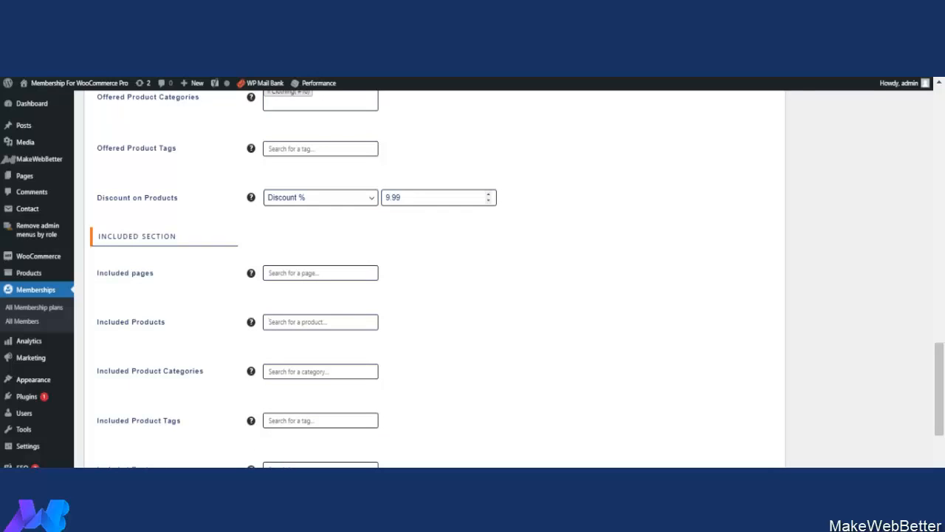
click(320, 322)
text(sung)
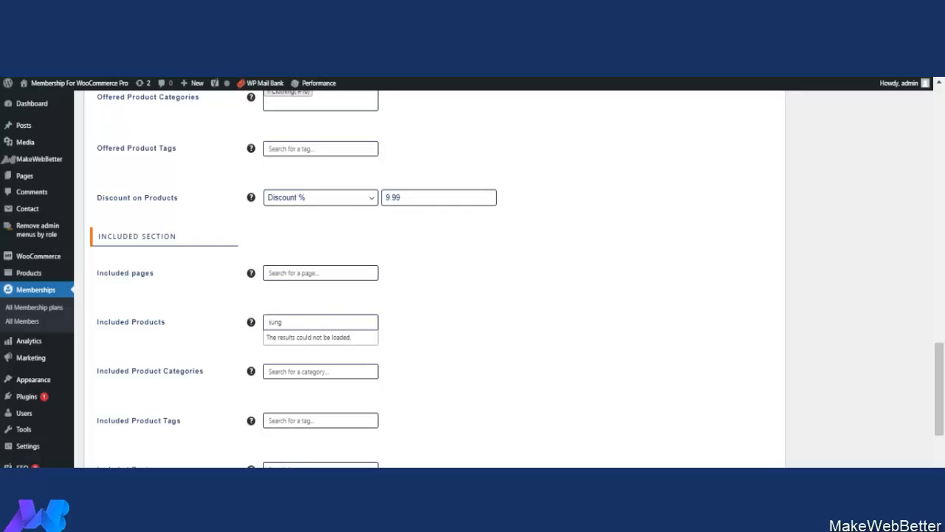
text(lasses)
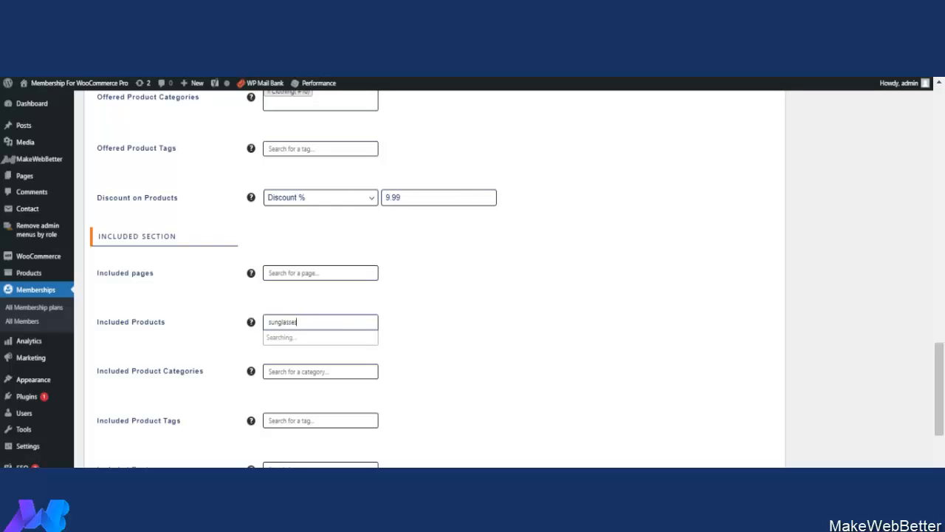
click(321, 340)
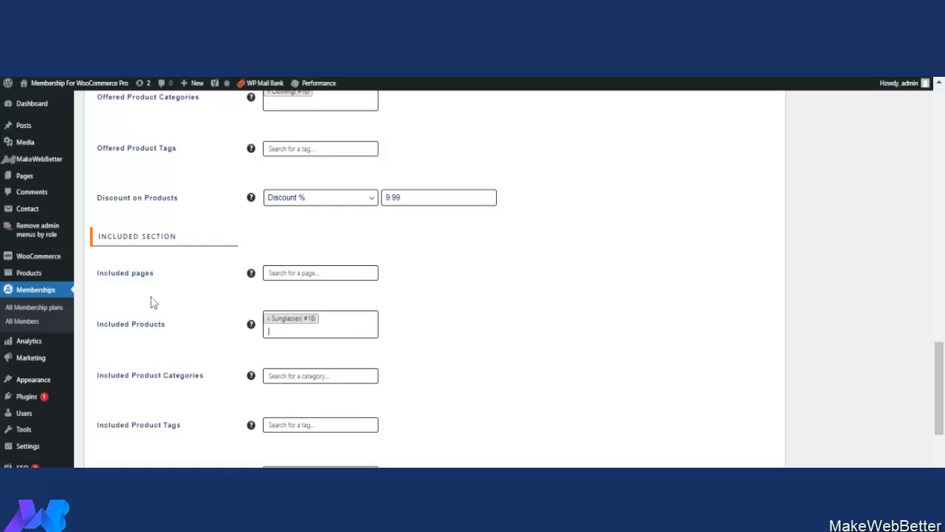
scroll(180, 317, down, 1)
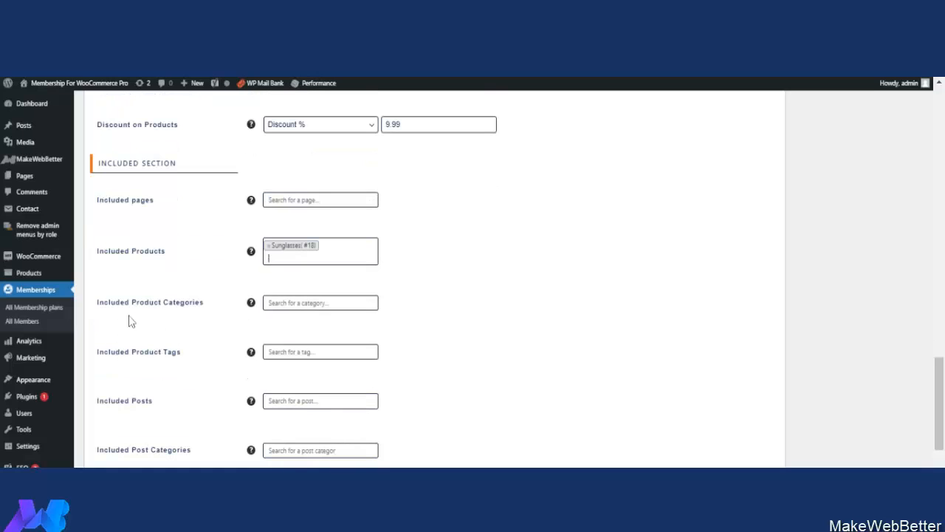
click(318, 303)
text(access)
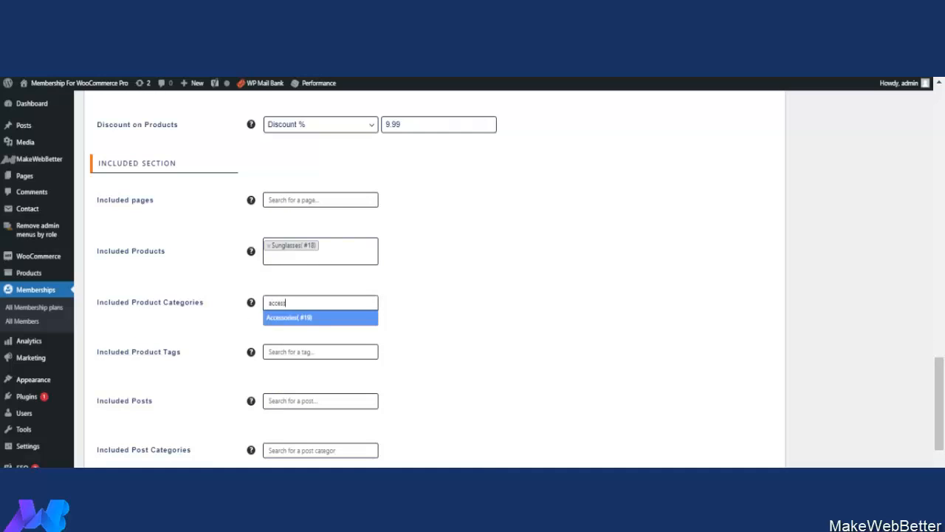
click(314, 317)
Step: Set the plan's accessibility type to Specify a time with a value of 5 Days
scroll(348, 369, down, 1)
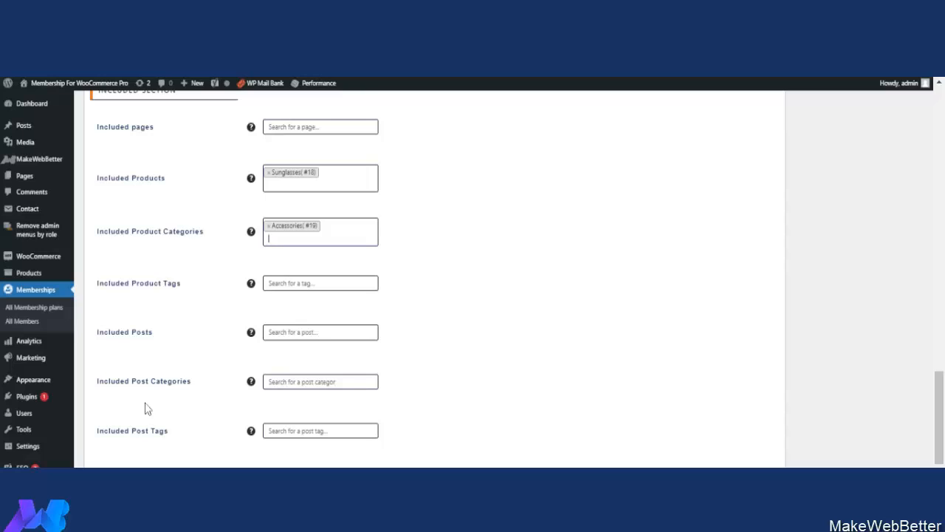
scroll(238, 399, down, 2)
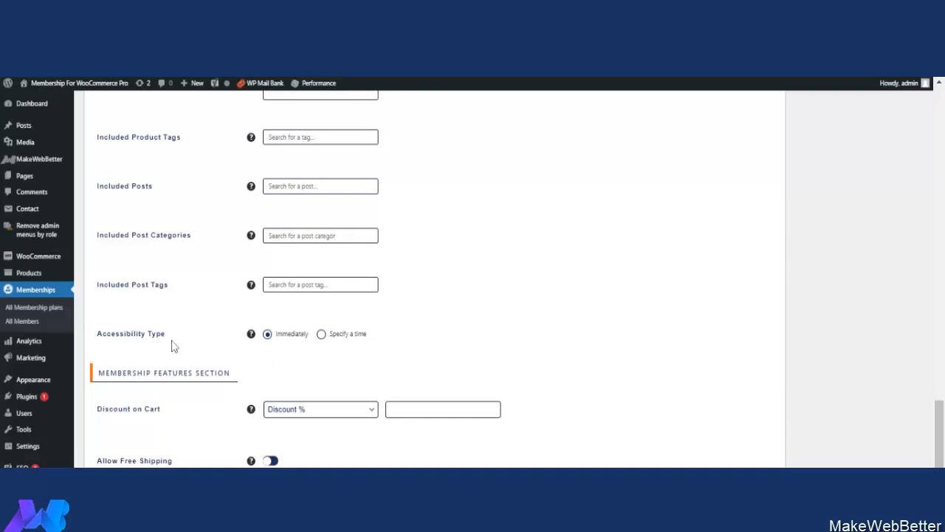
click(321, 334)
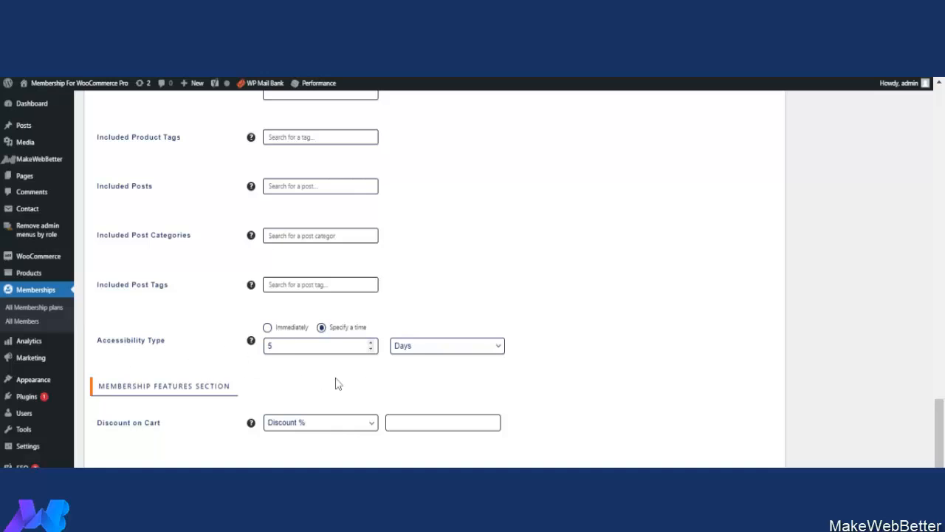
Step: Set the plan's accessibility type to Immediately and its discount on cart to 5 with the Discount % type
click(267, 327)
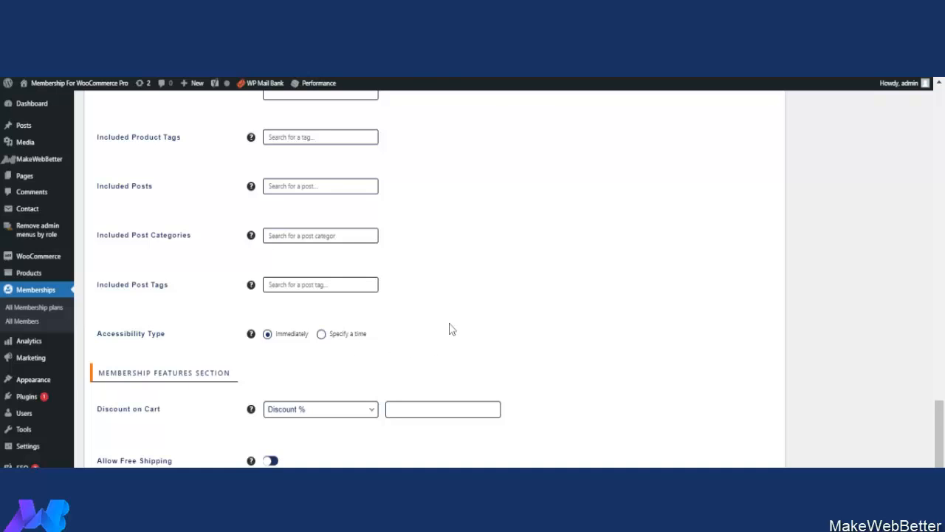
scroll(449, 325, down, 1)
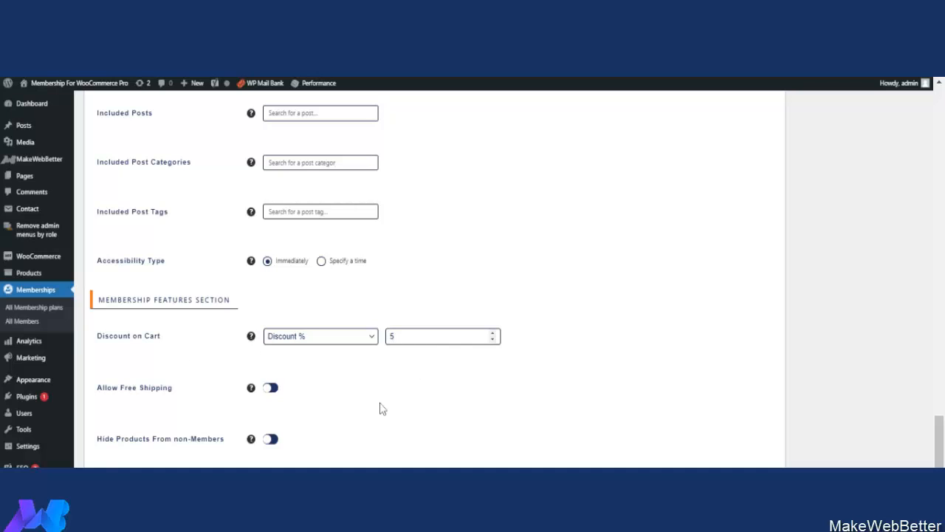
scroll(382, 405, down, 1)
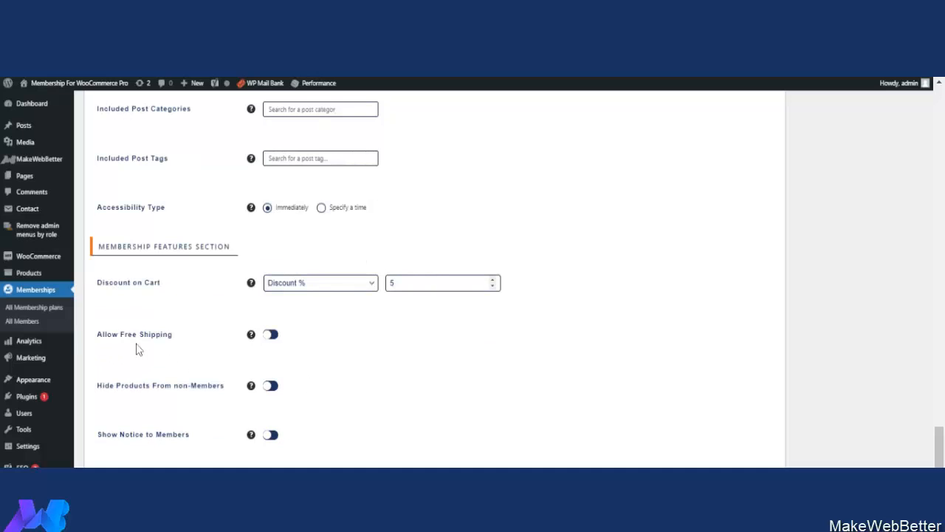
Step: Allow free shipping for the plan and enable the notice to members with the text "The best plan"
click(271, 336)
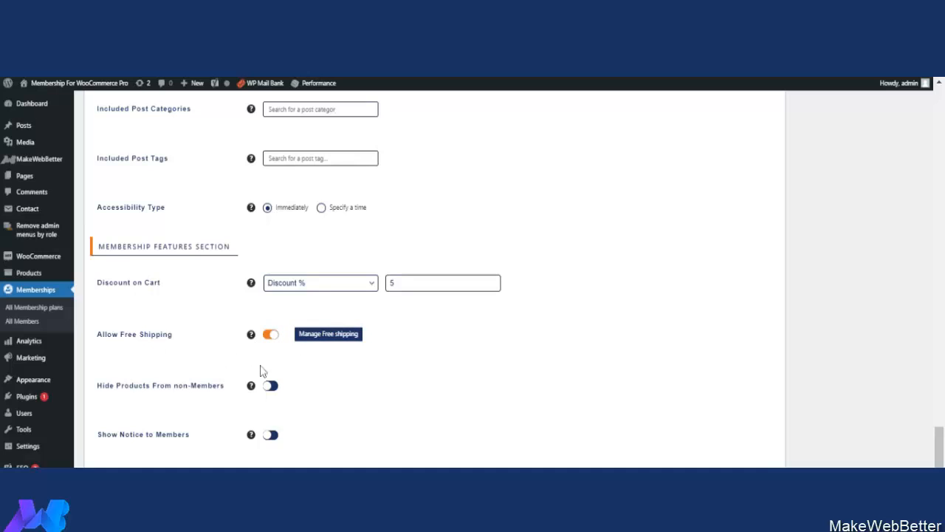
click(332, 342)
click(270, 435)
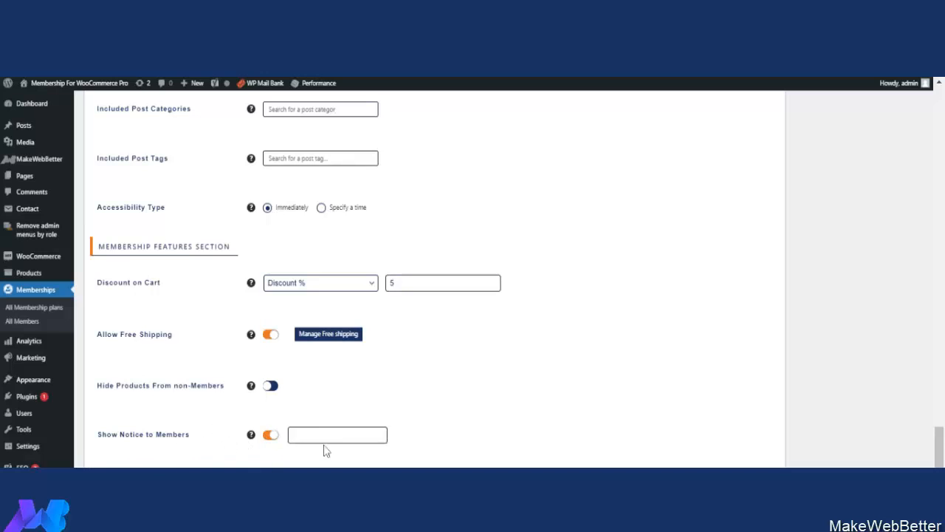
click(332, 460)
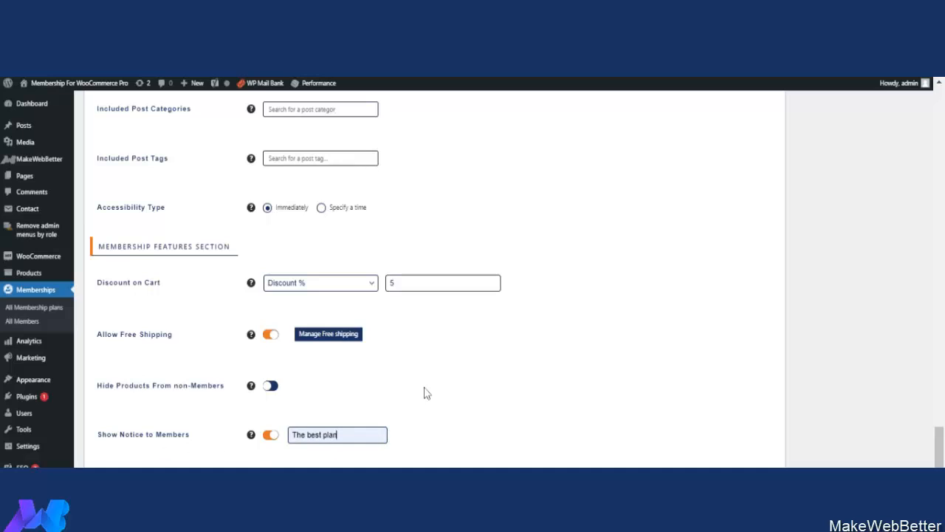
Step: Publish the Bronze membership plan and open the list of all membership plans
scroll(276, 388, up, 20)
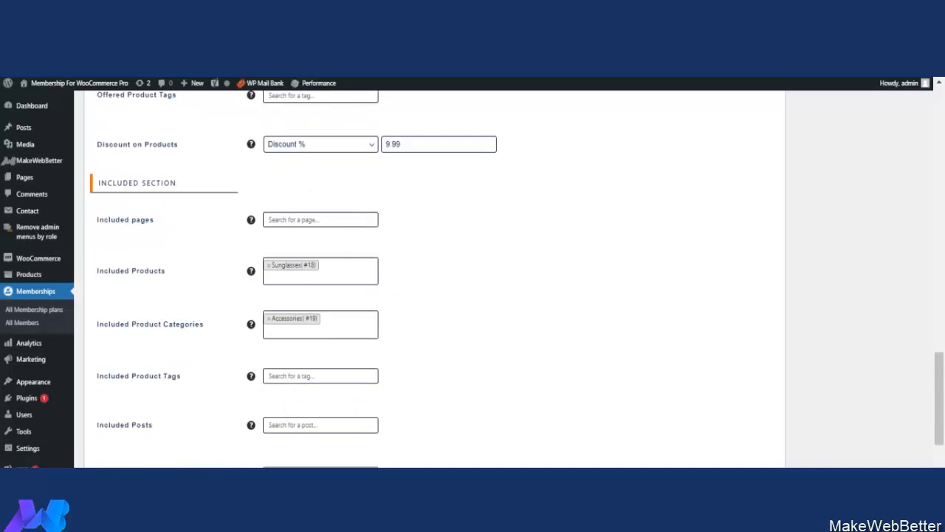
scroll(531, 326, up, 3)
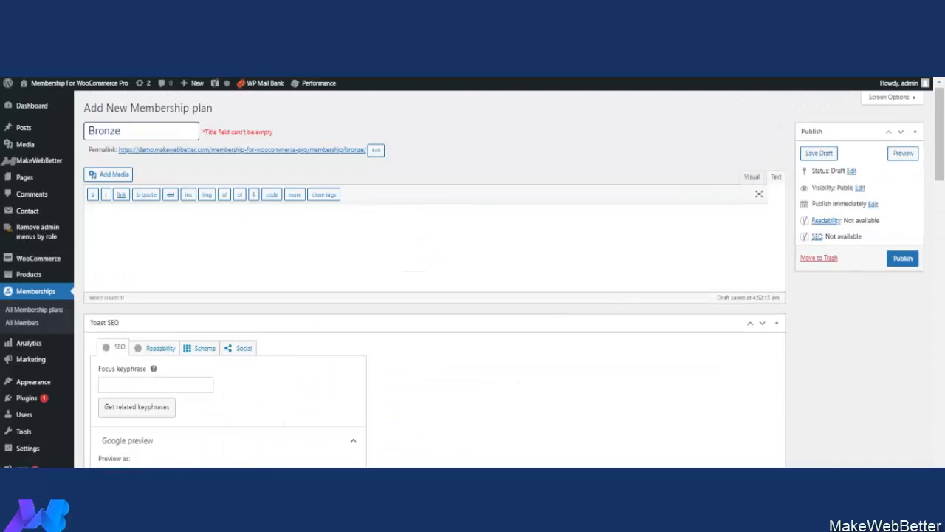
click(903, 258)
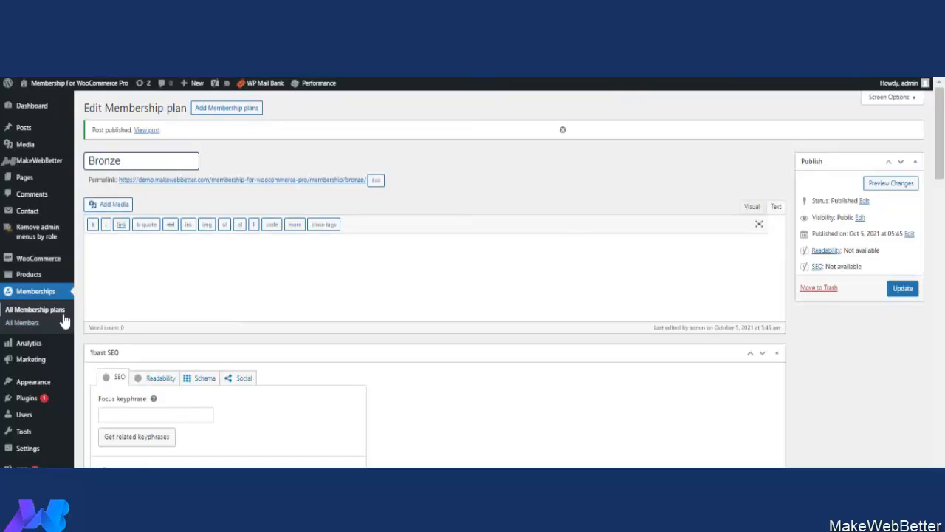
click(35, 310)
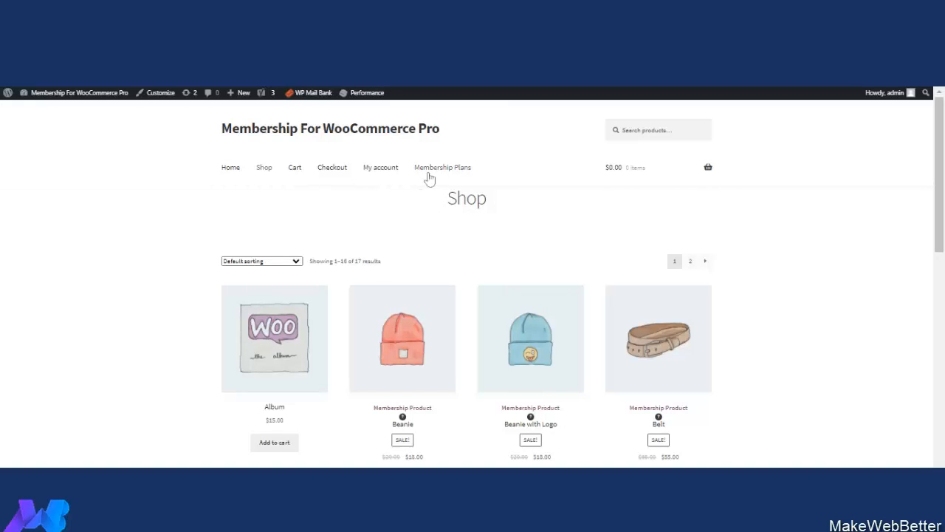
Step: Open the store's Membership Plans page and look over the plans on offer
click(454, 172)
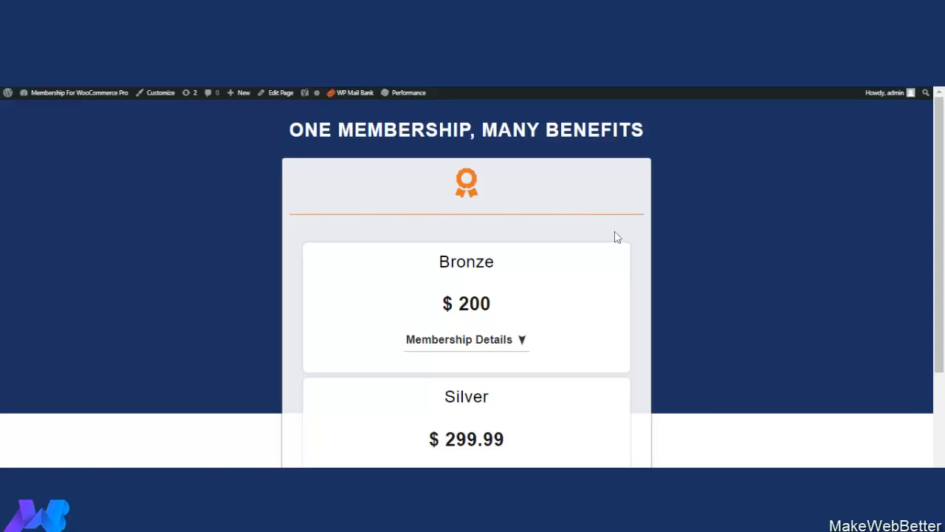
scroll(602, 273, down, 1)
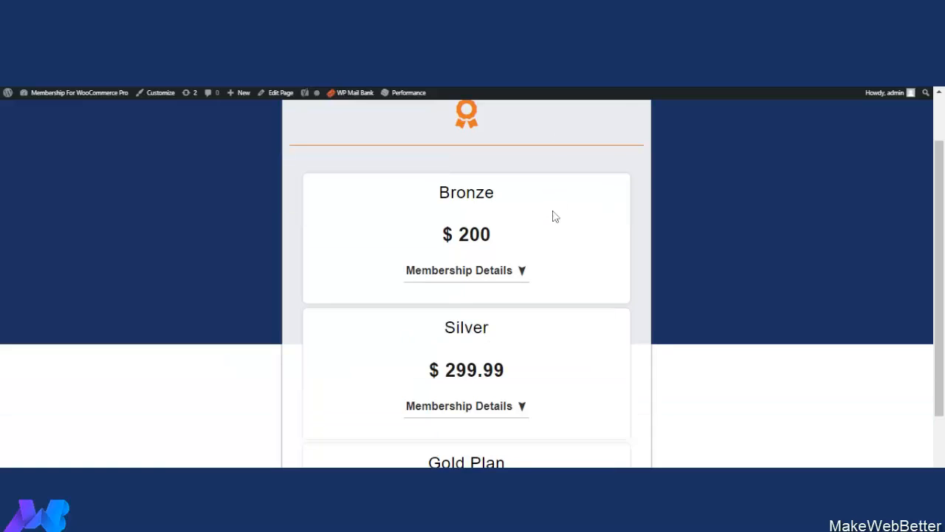
scroll(555, 216, down, 2)
scroll(561, 339, up, 1)
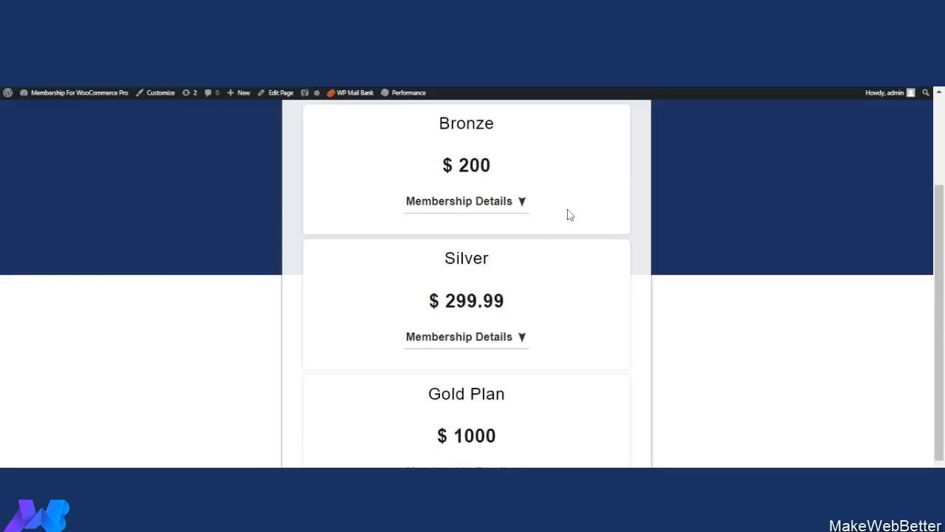
Step: Expand the Bronze plan's membership details and review its duration, access type, discounts and offered products and categories
click(522, 202)
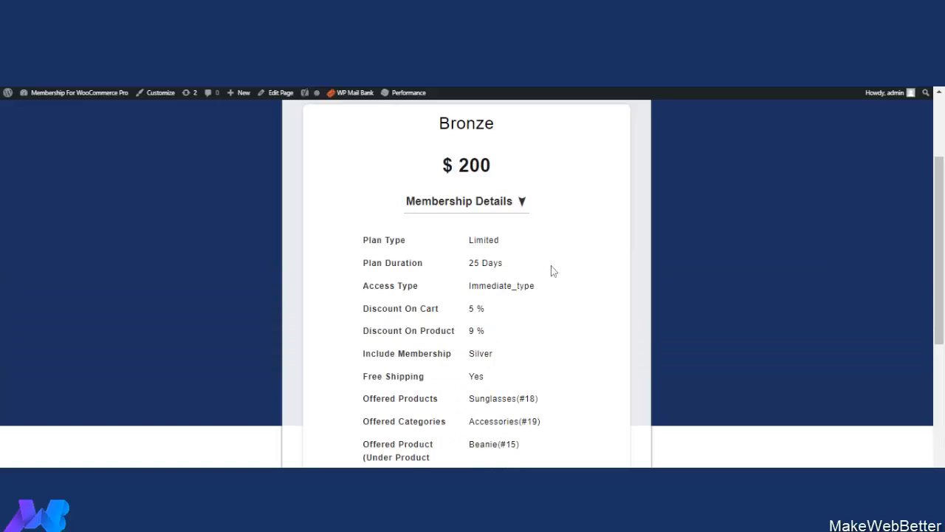
scroll(561, 258, down, 1)
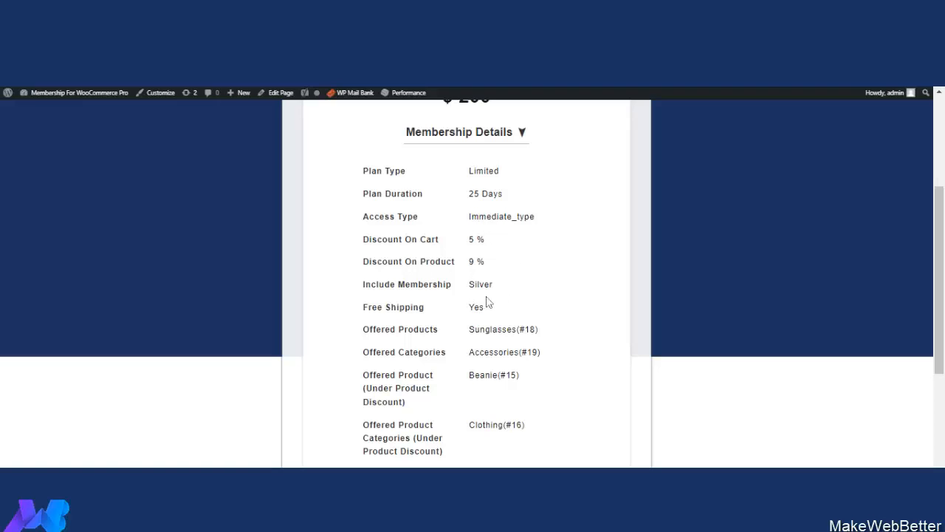
scroll(559, 277, down, 1)
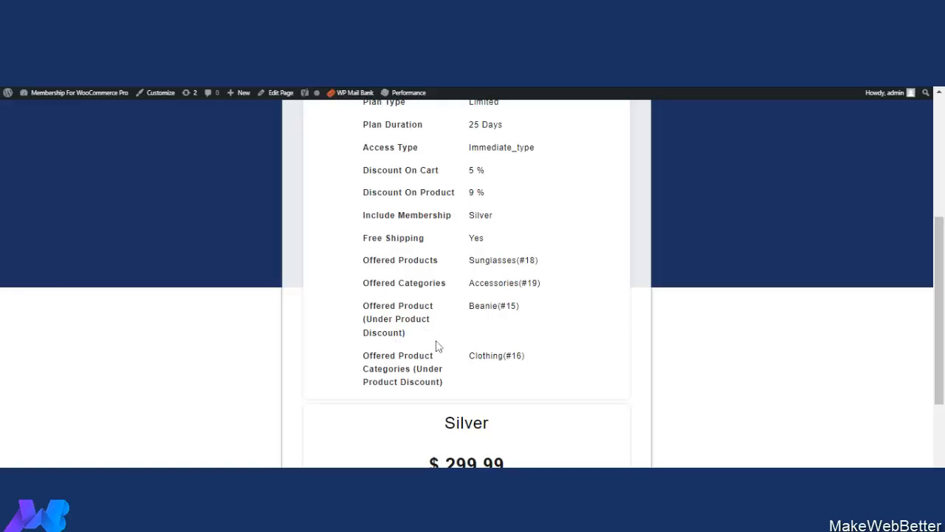
scroll(539, 360, down, 1)
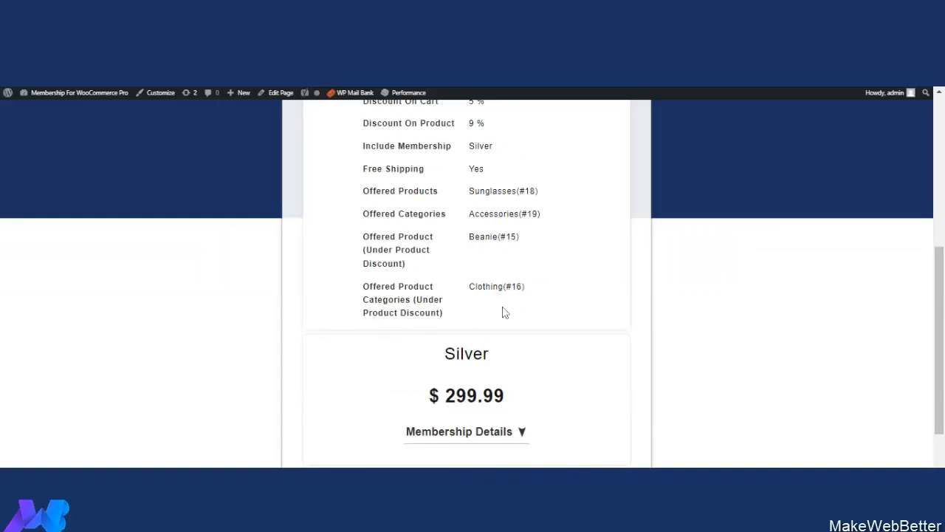
scroll(545, 322, down, 1)
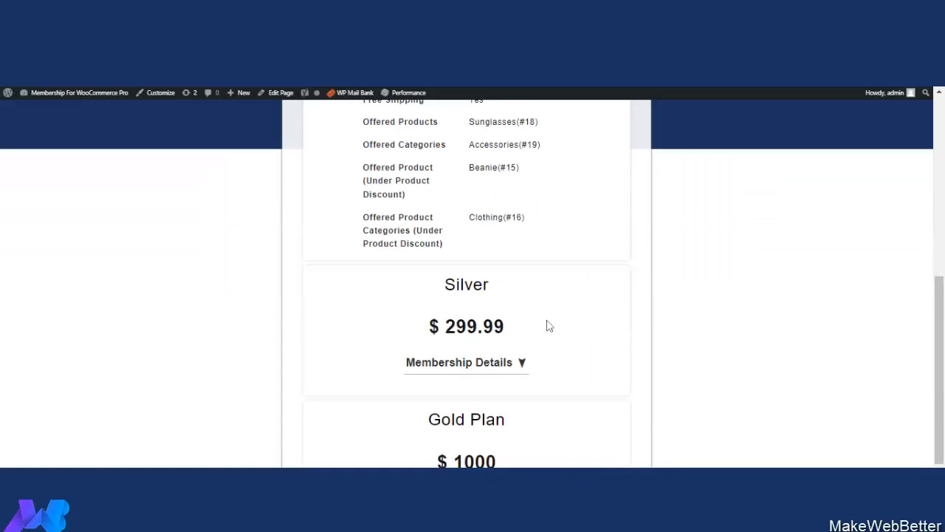
scroll(521, 264, up, 6)
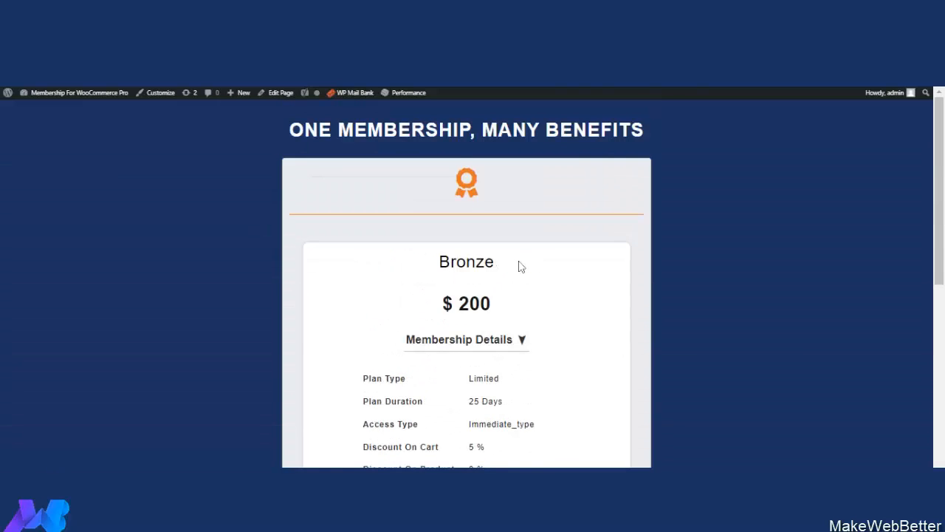
scroll(553, 275, down, 1)
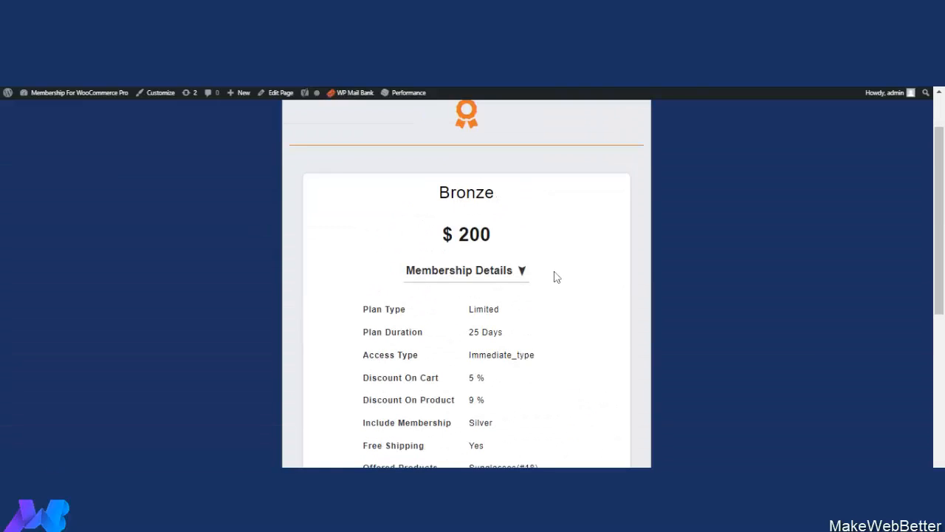
scroll(545, 283, down, 4)
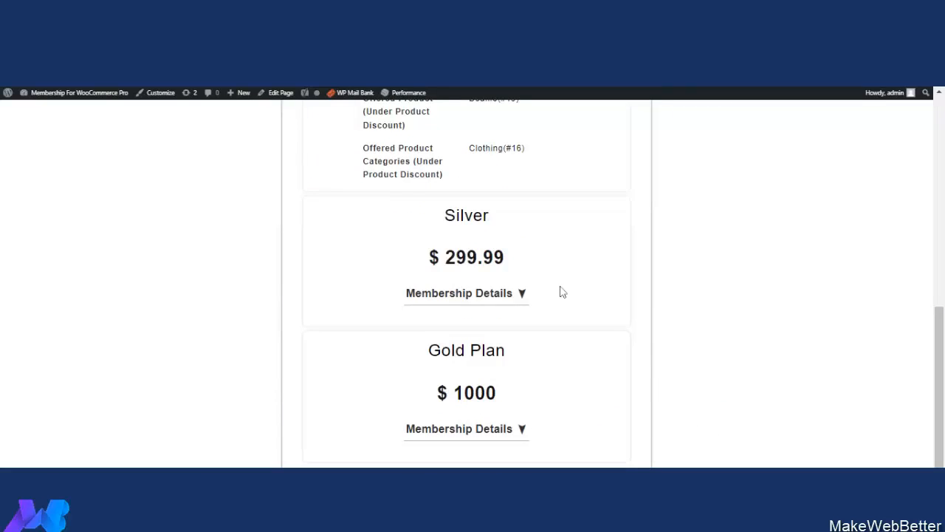
scroll(559, 291, up, 6)
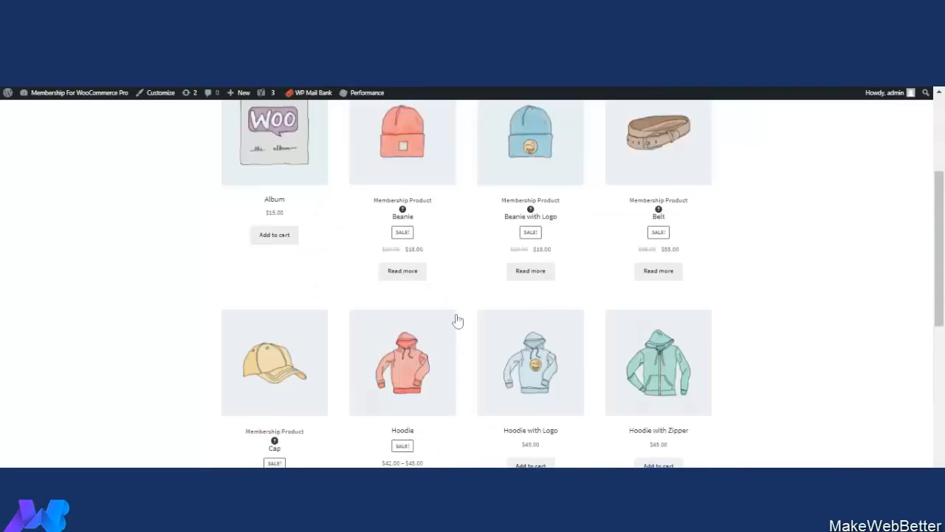
Step: Open the Sunglasses product from the shop, choose to become a Bronze member and buy that membership
scroll(457, 319, down, 7)
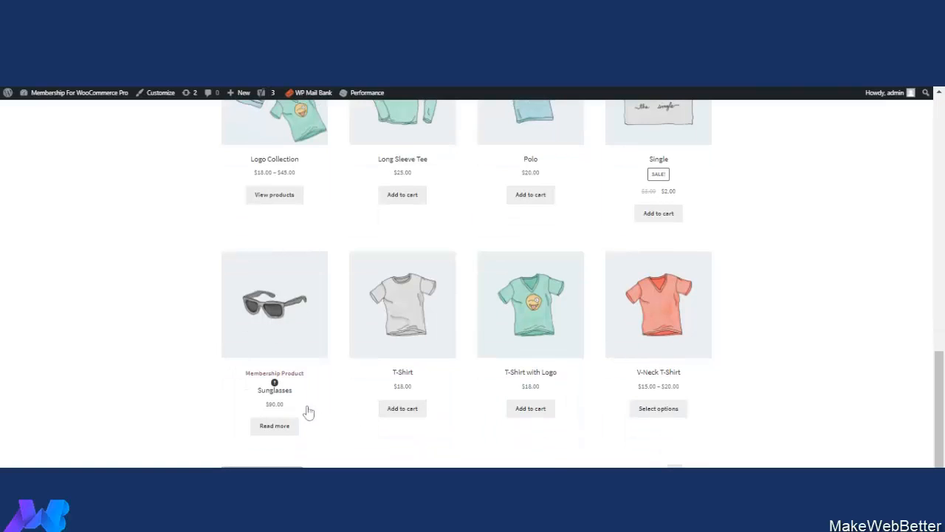
click(294, 347)
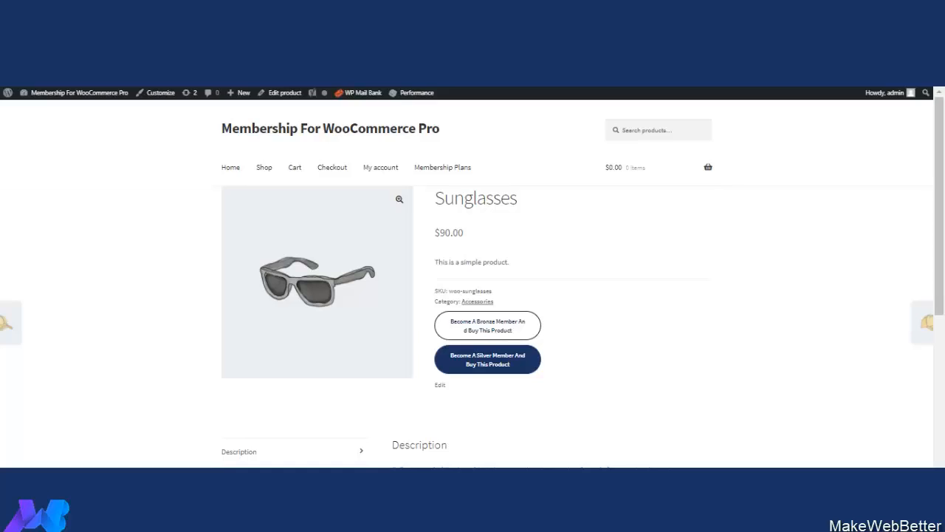
click(514, 325)
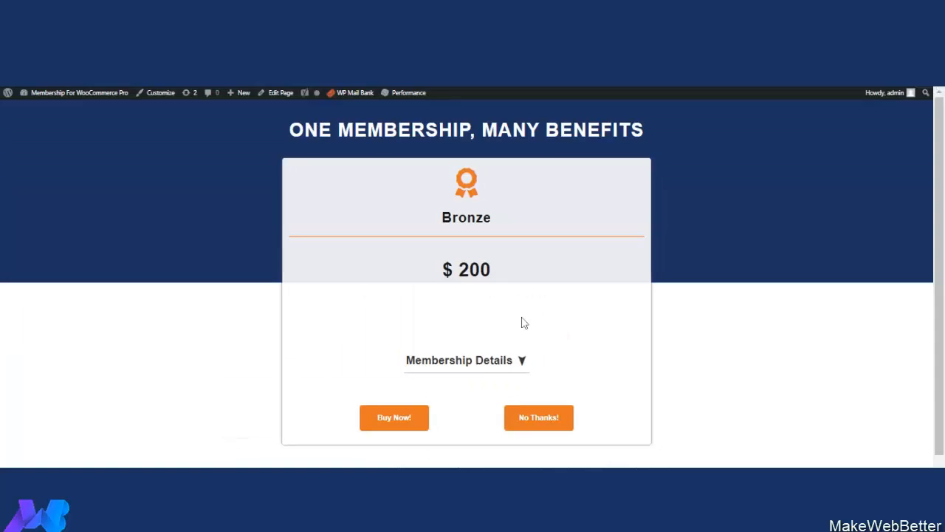
click(408, 421)
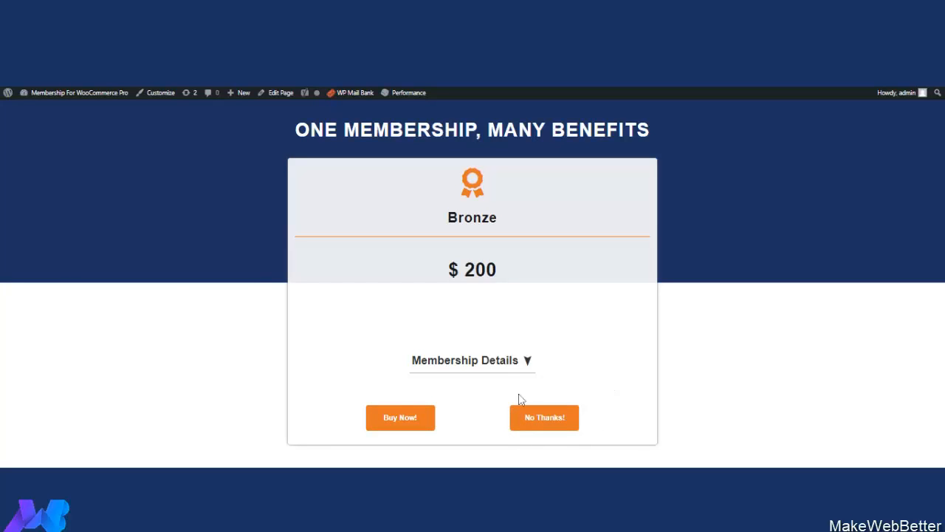
click(413, 419)
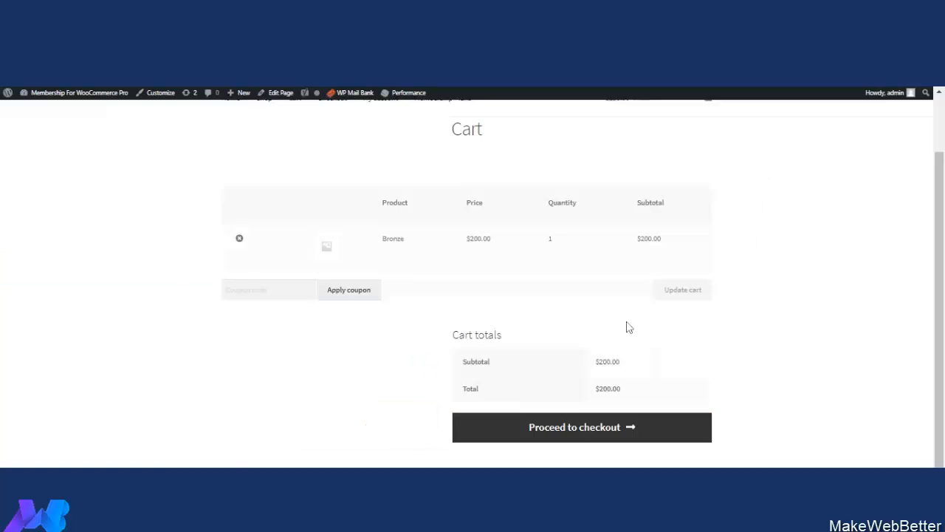
Step: Check out the Bronze membership with cash on delivery, place the order and review the order confirmation
click(616, 426)
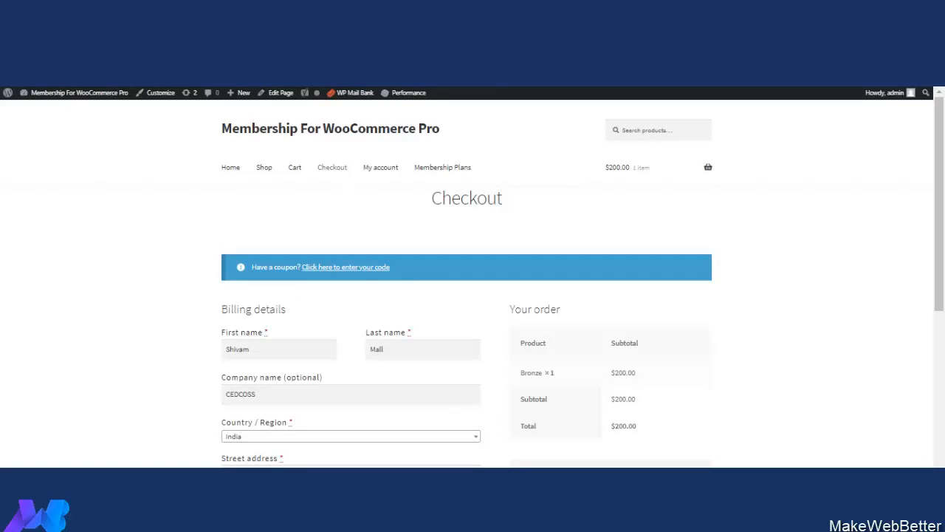
scroll(600, 340, down, 4)
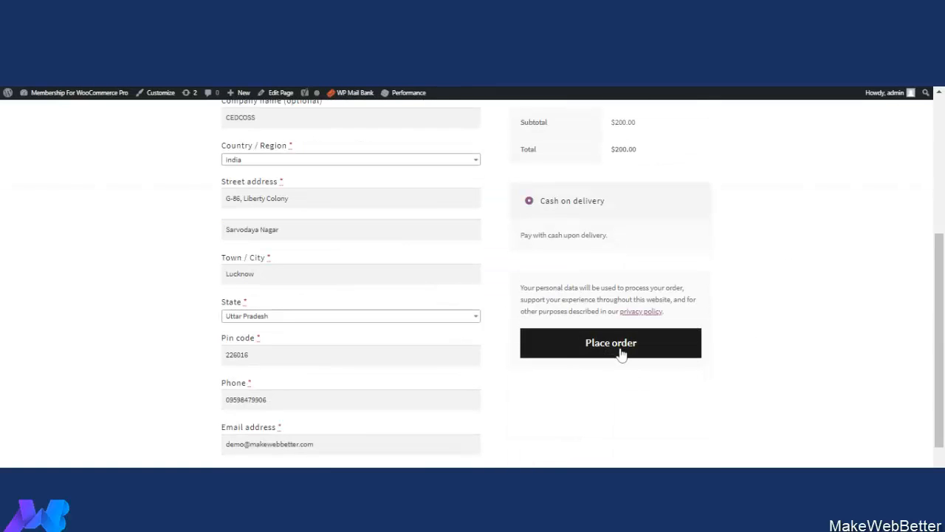
click(621, 351)
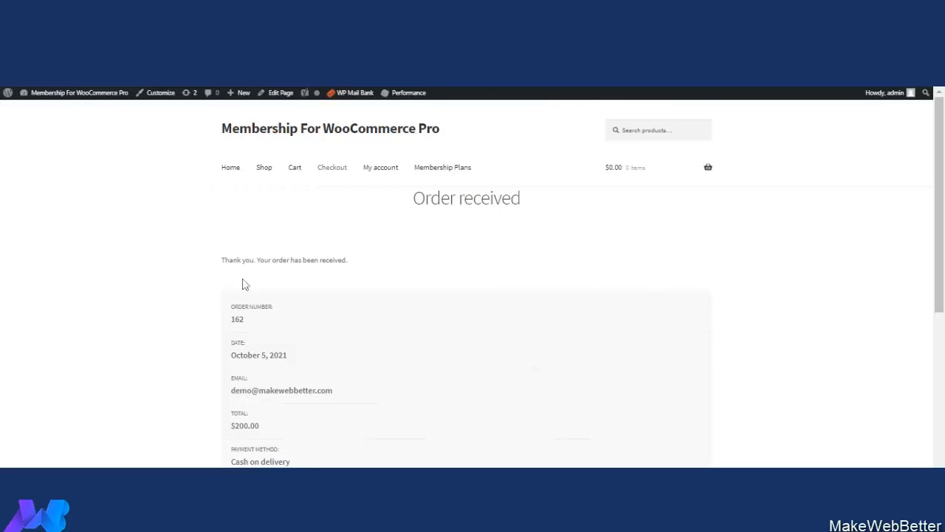
scroll(482, 304, down, 1)
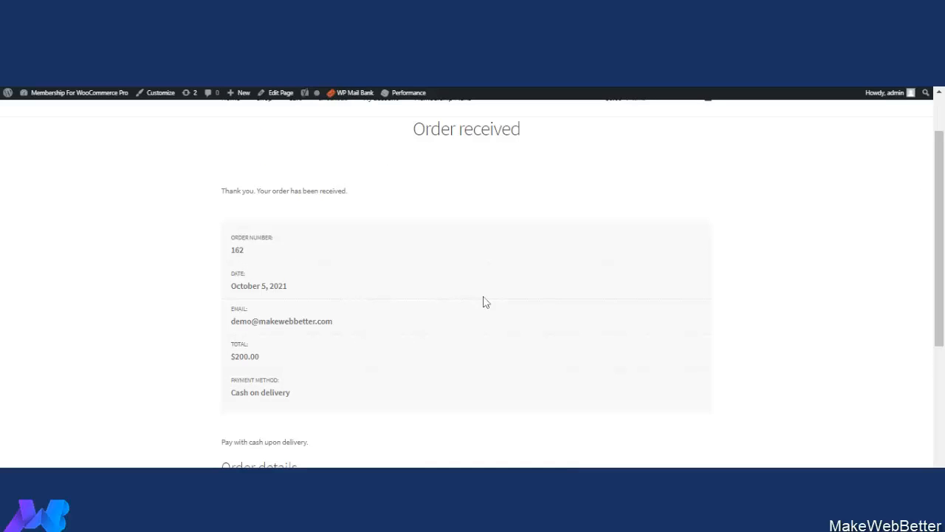
scroll(437, 281, up, 1)
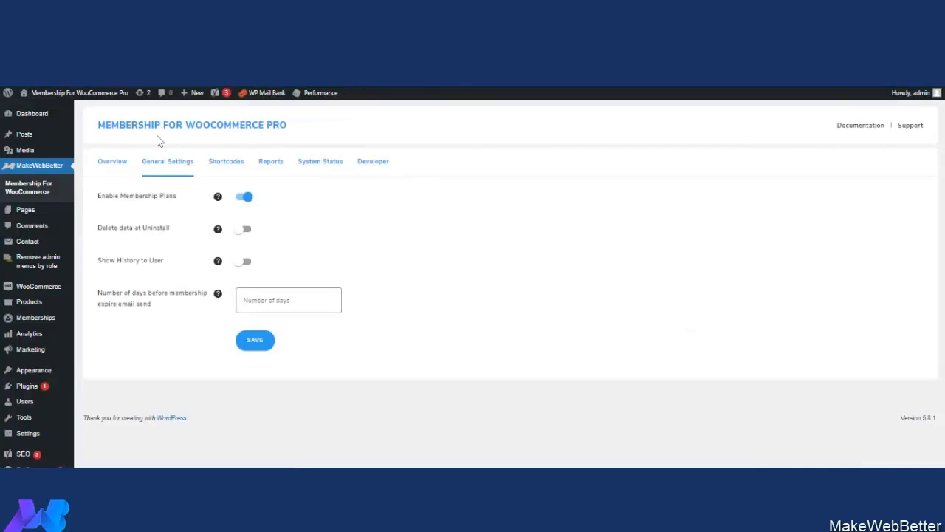
Step: Open the list of all members in the site admin and open the pending membership for editing
mouse_move(63, 324)
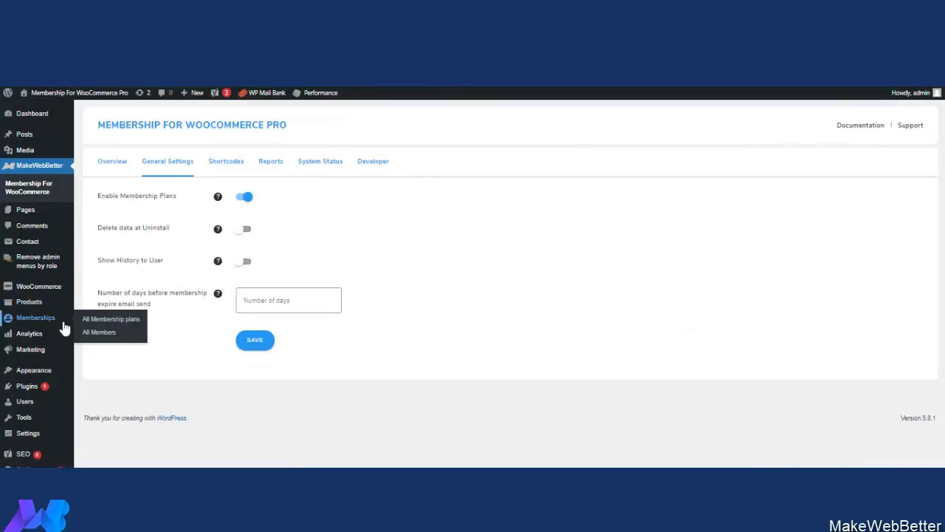
click(110, 334)
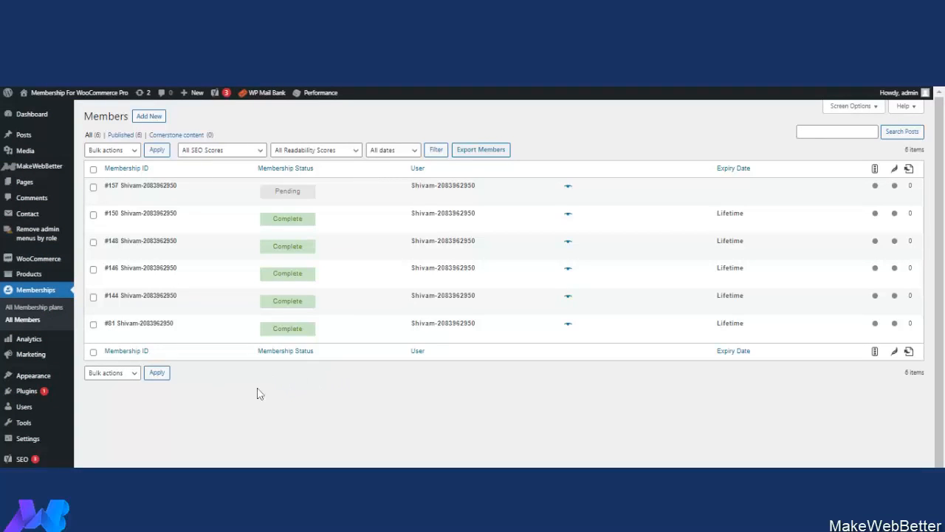
mouse_move(161, 194)
click(111, 196)
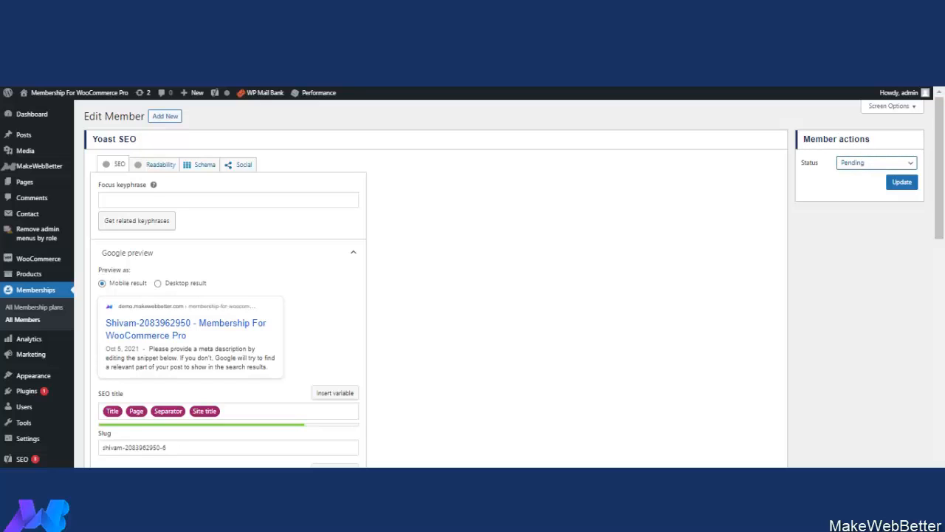
Step: Set the pending membership's status to Completed, update it, and return to the list of all members
click(875, 183)
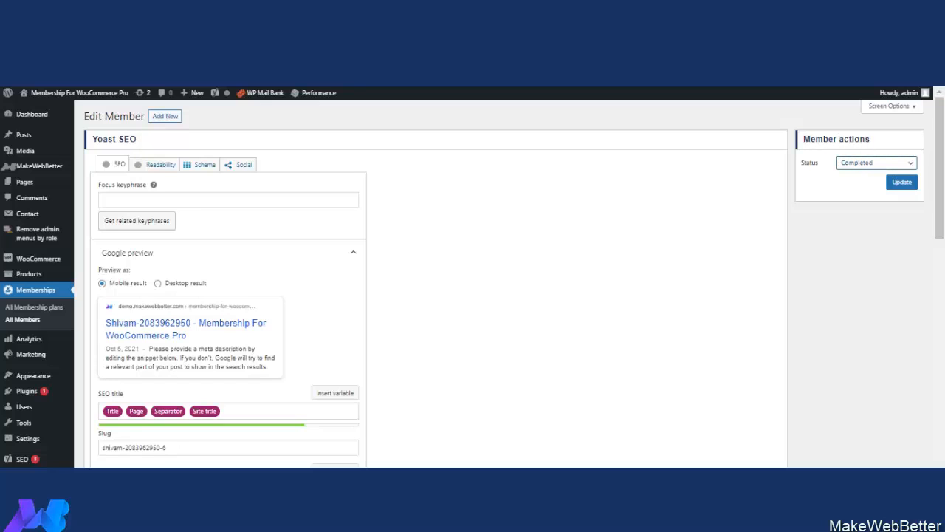
click(904, 188)
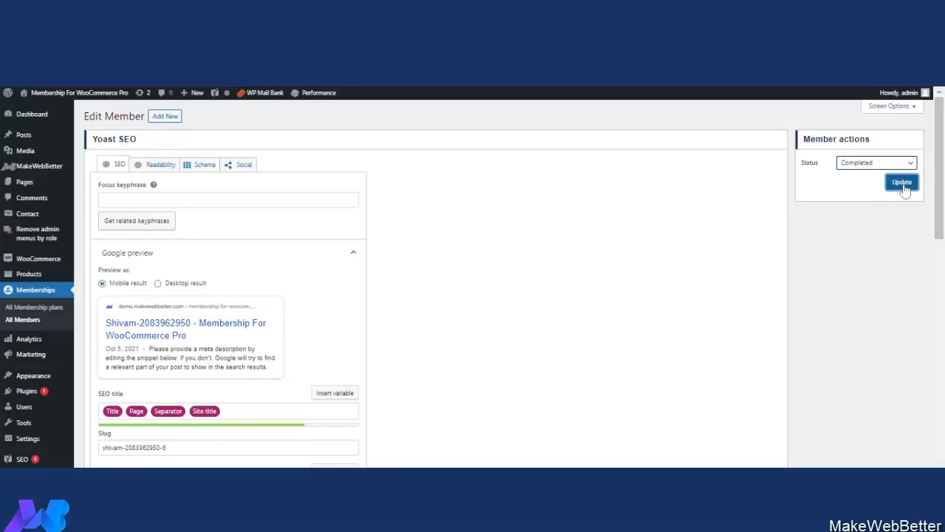
click(41, 320)
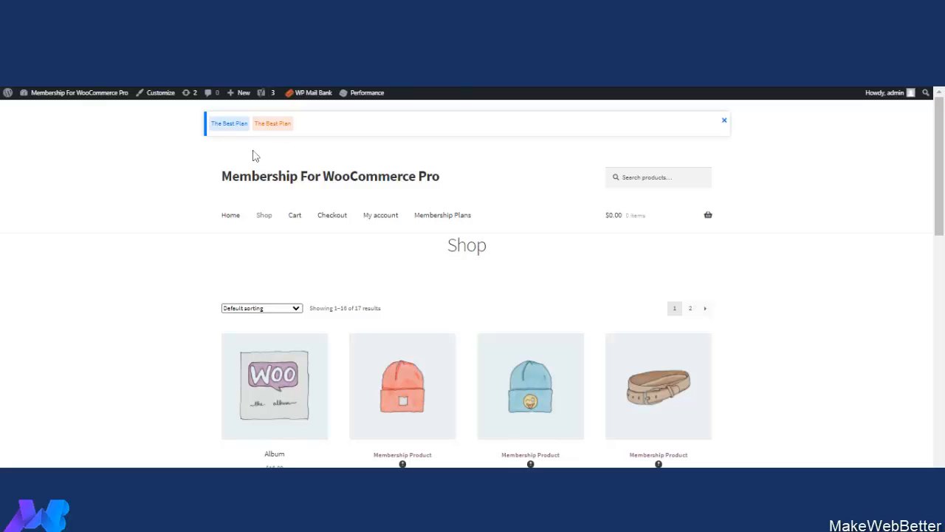
Step: Look through the member prices on the storefront shop page, add the Sunglasses to the cart and view the cart
scroll(517, 341, down, 1)
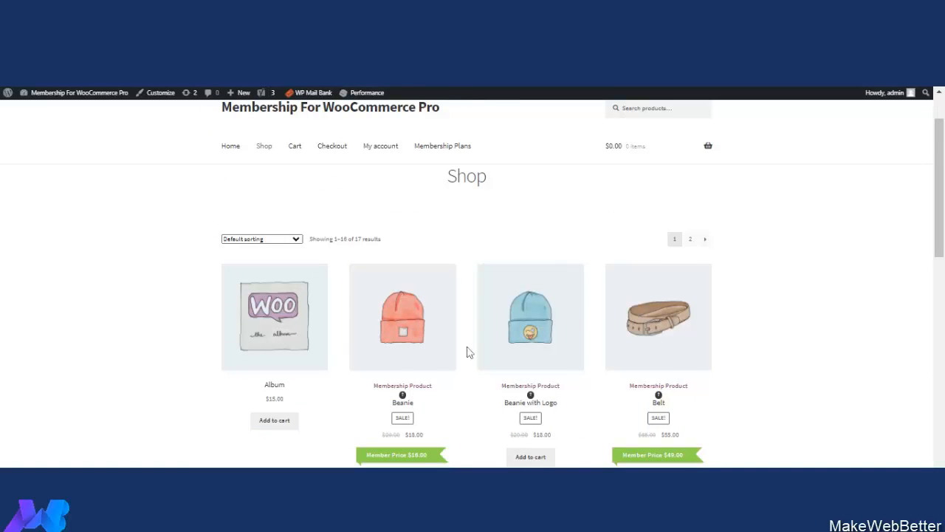
scroll(469, 352, down, 1)
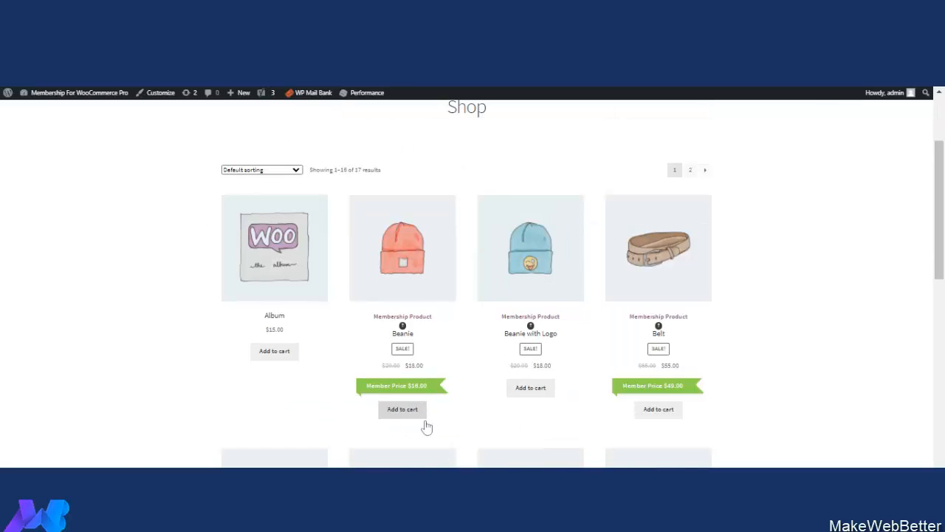
scroll(422, 422, down, 1)
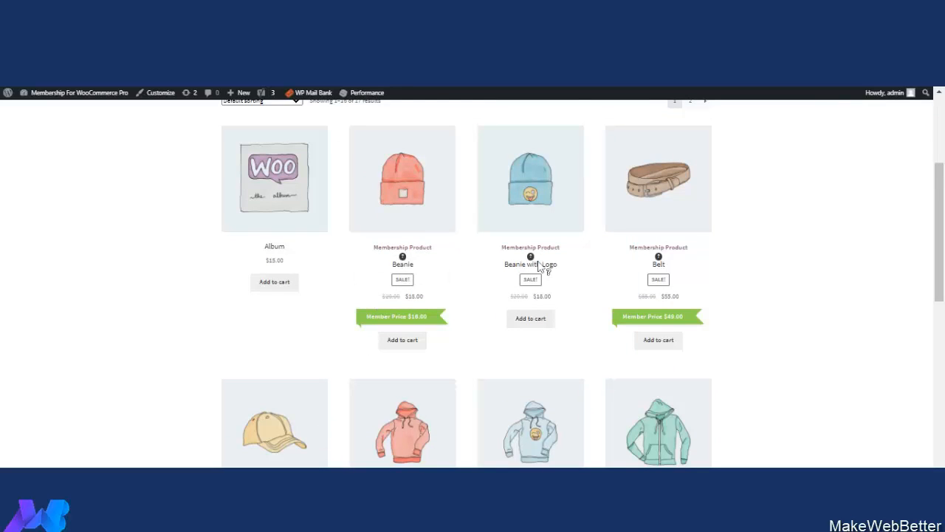
scroll(700, 314, down, 1)
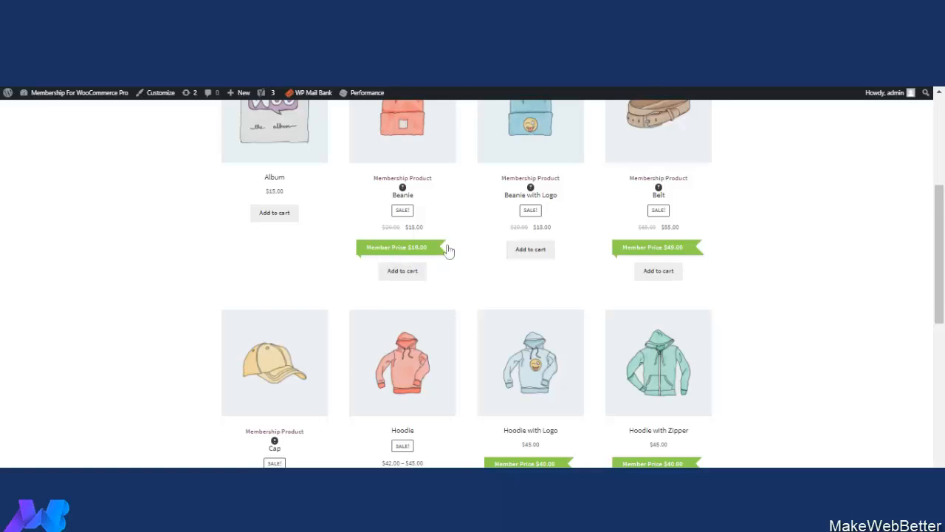
scroll(447, 250, up, 1)
scroll(438, 248, down, 1)
scroll(694, 262, down, 9)
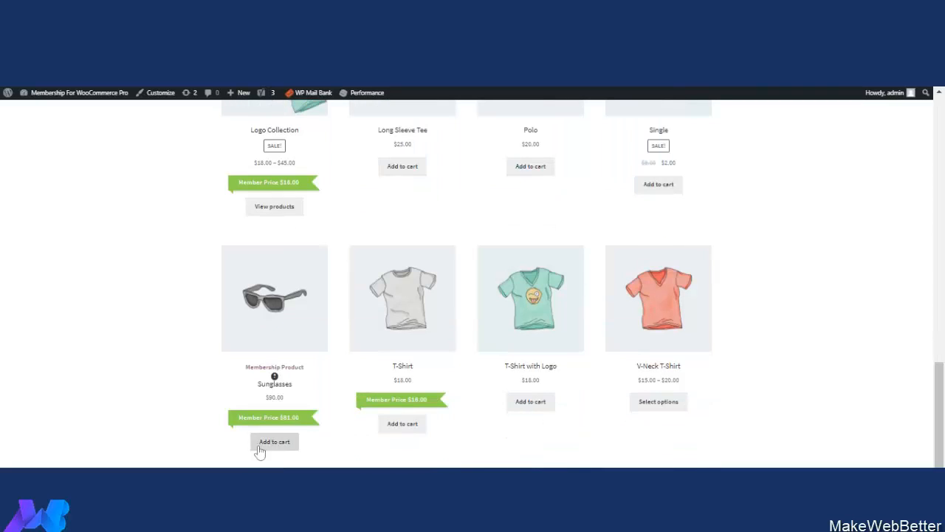
click(289, 445)
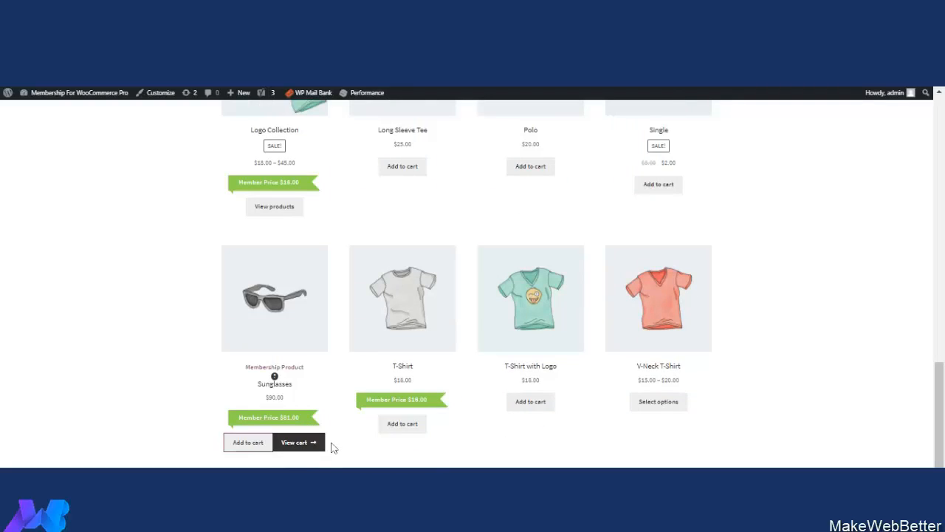
click(318, 444)
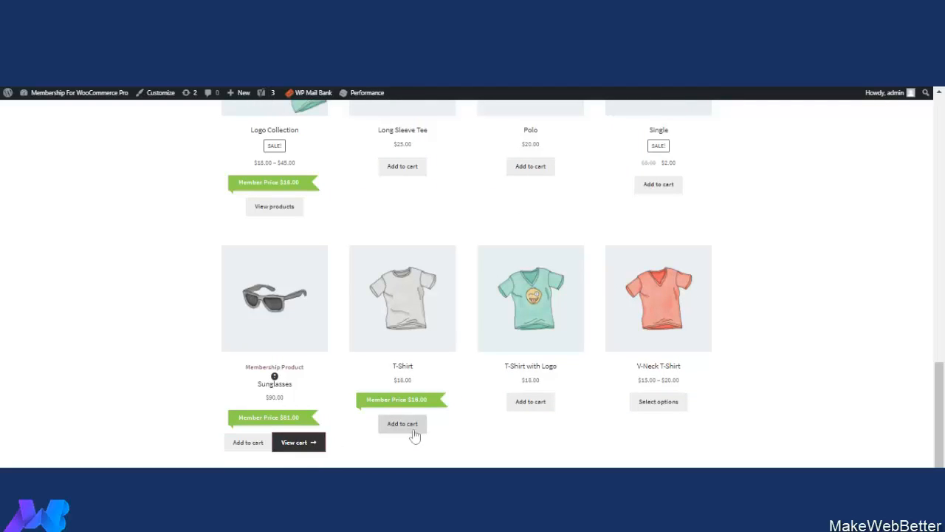
Step: Review the Sunglasses price, the membership discount and the total in the cart
scroll(591, 353, down, 2)
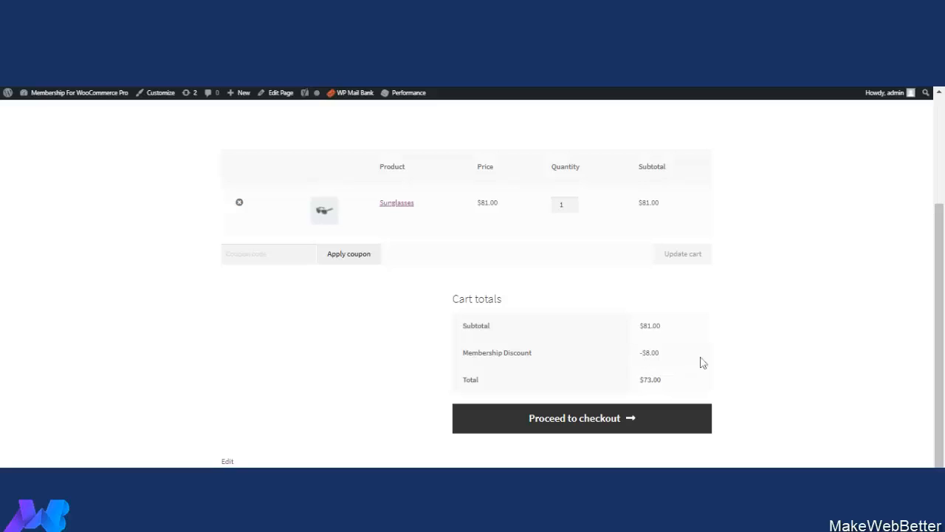
scroll(709, 362, up, 1)
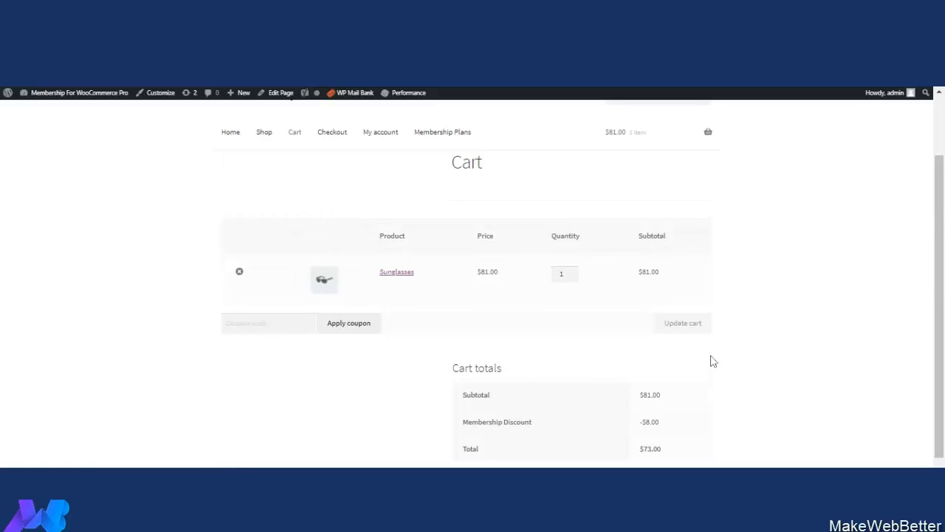
scroll(711, 369, up, 1)
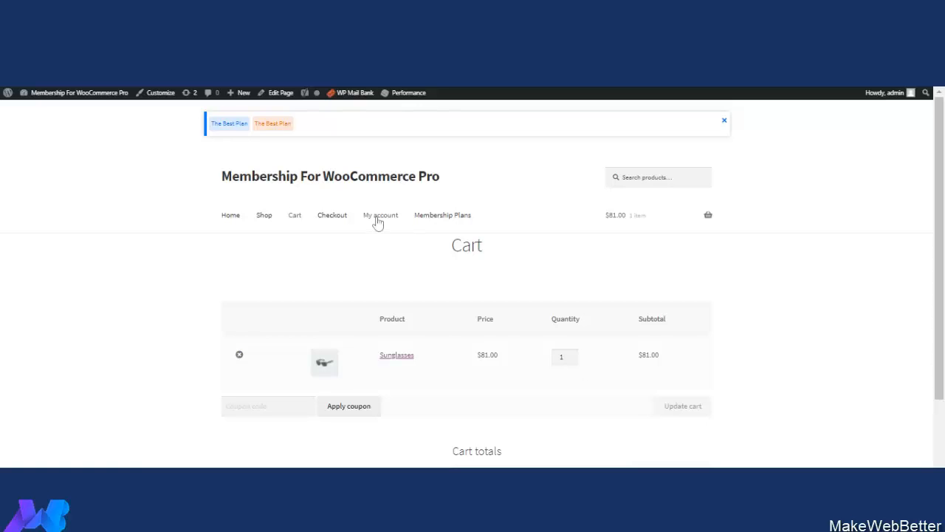
Step: Open the membership details in the customer account and review the Bronze membership's status, expiry date and plan details
click(381, 216)
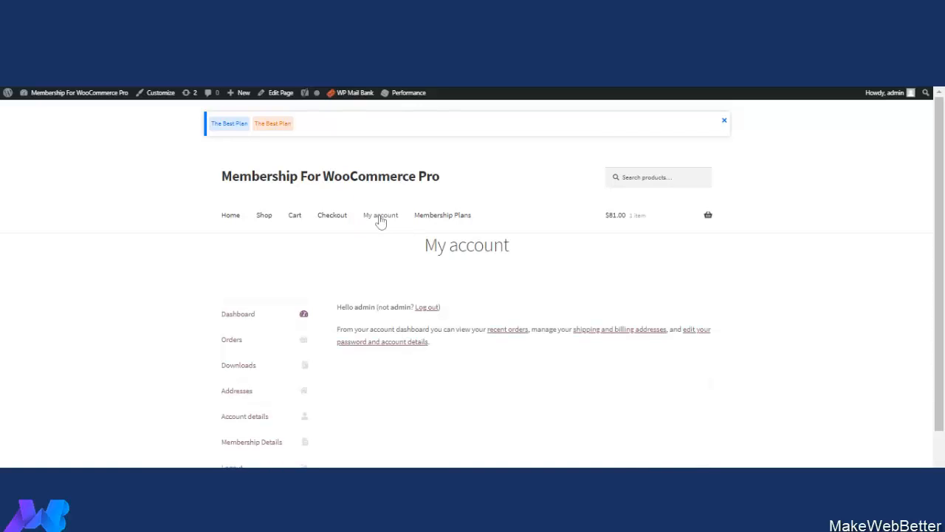
scroll(389, 422, down, 1)
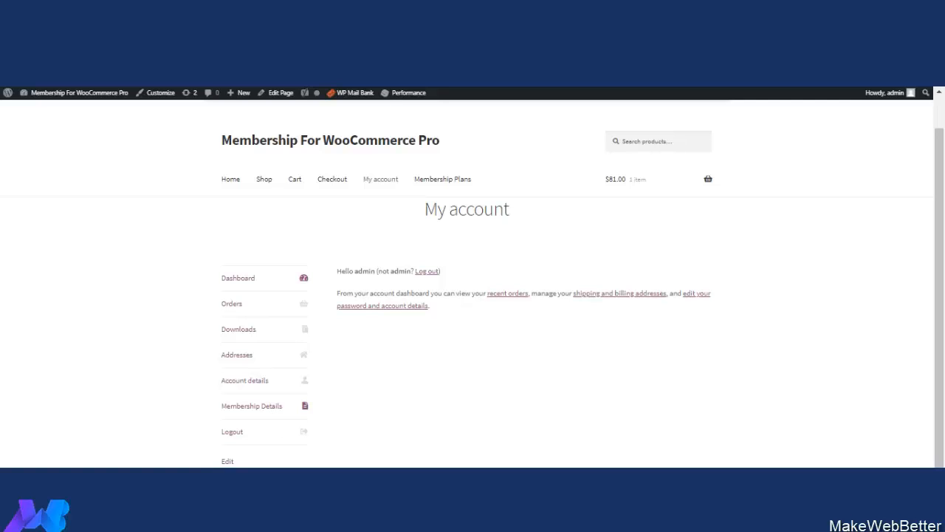
click(270, 409)
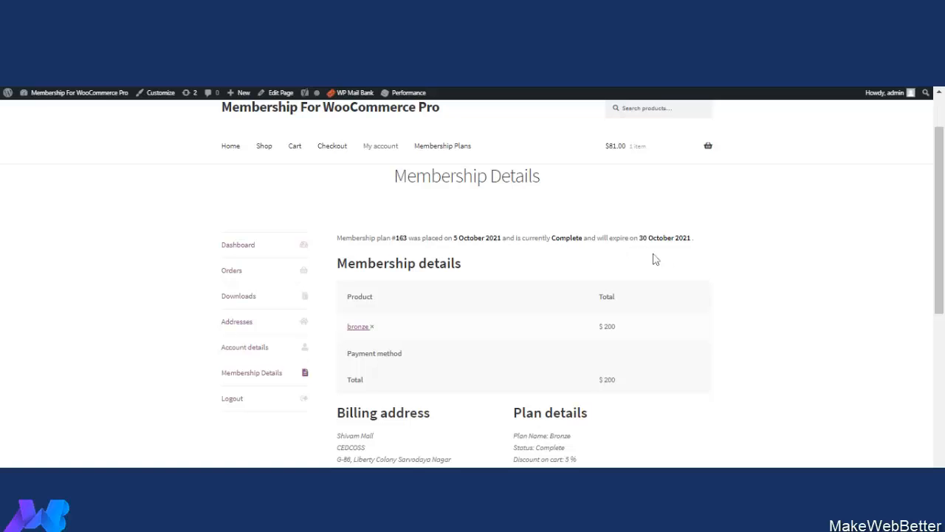
scroll(303, 387, down, 2)
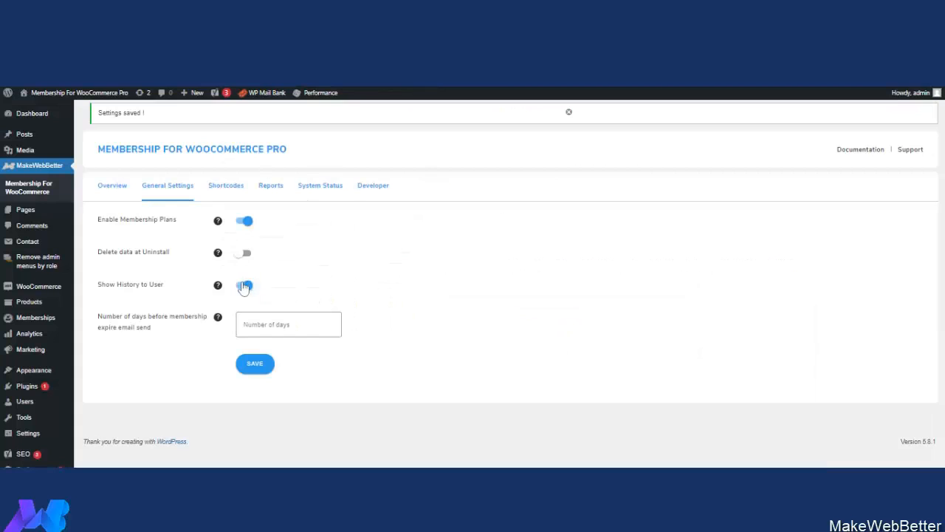
Step: Disable Show History to User in the plugin's general settings, save, and check the storefront's My account page for the membership entry
click(242, 285)
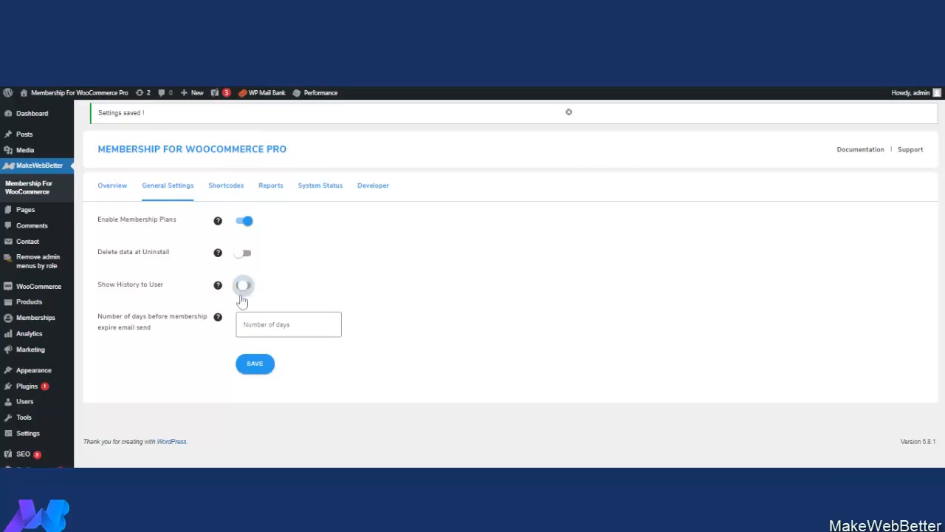
click(260, 370)
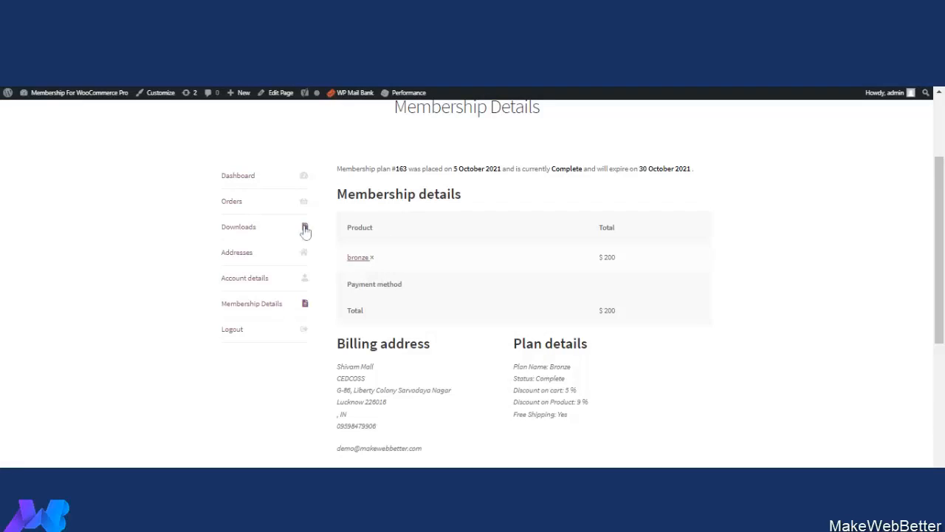
scroll(356, 272, up, 2)
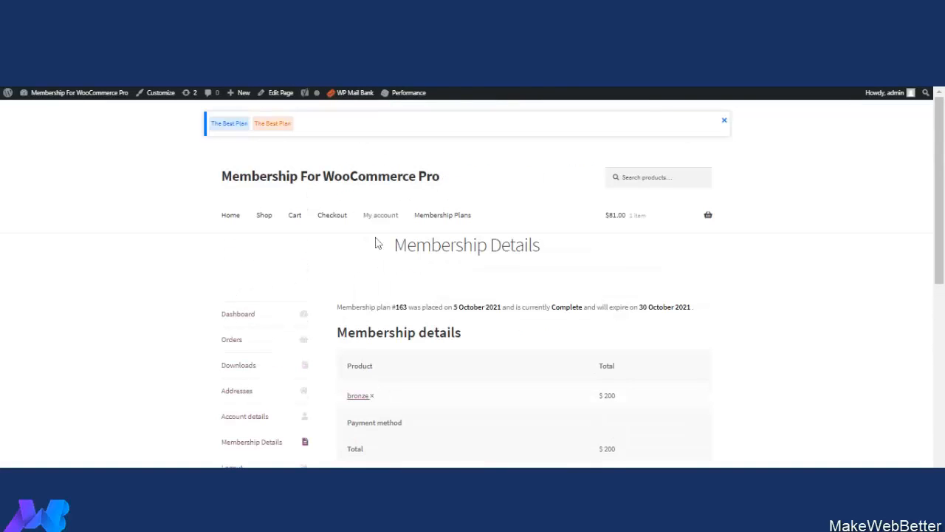
click(380, 218)
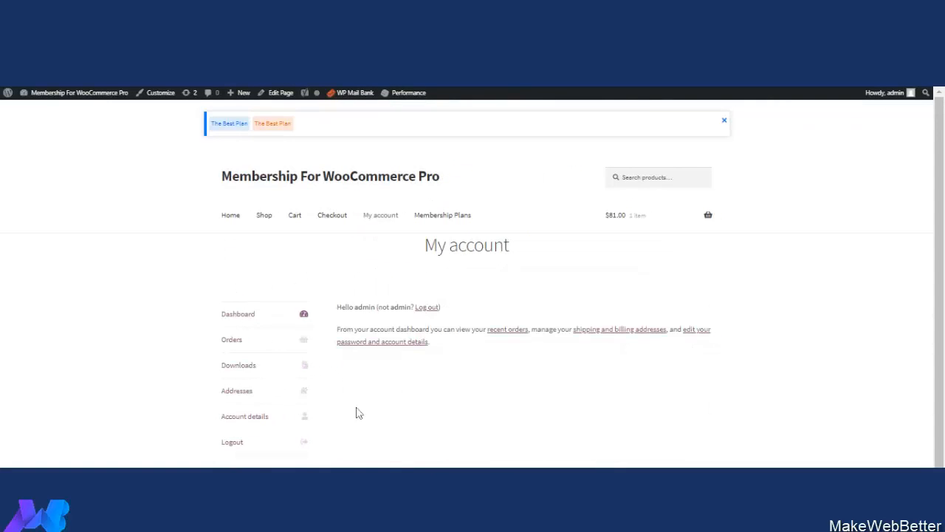
scroll(366, 391, down, 1)
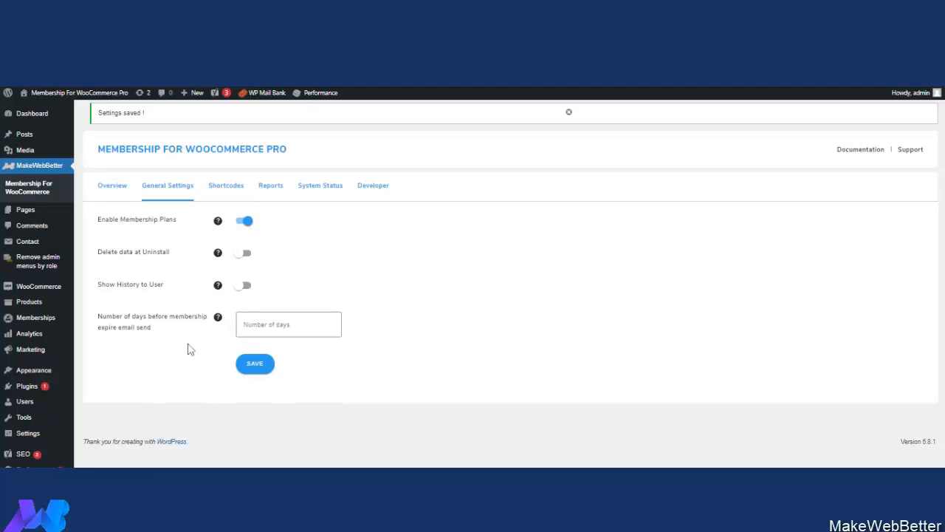
Step: Set the number of days before the membership expiry email to 15, keep Delete data at Uninstall off, and save the general settings
click(238, 334)
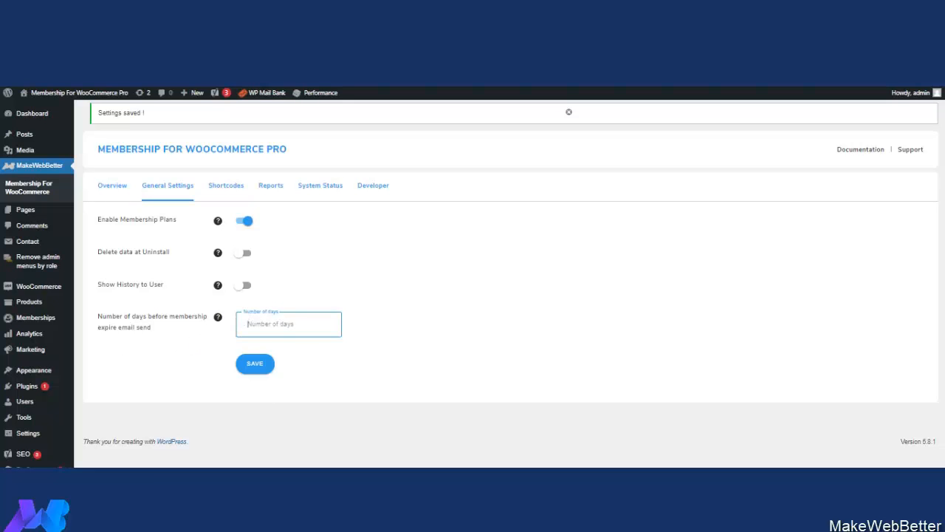
text(15)
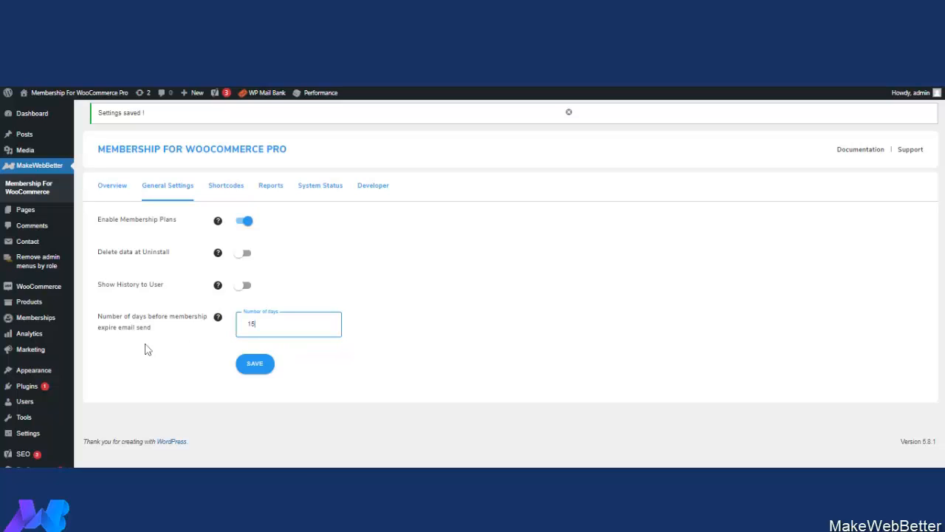
click(254, 366)
click(246, 254)
click(246, 254)
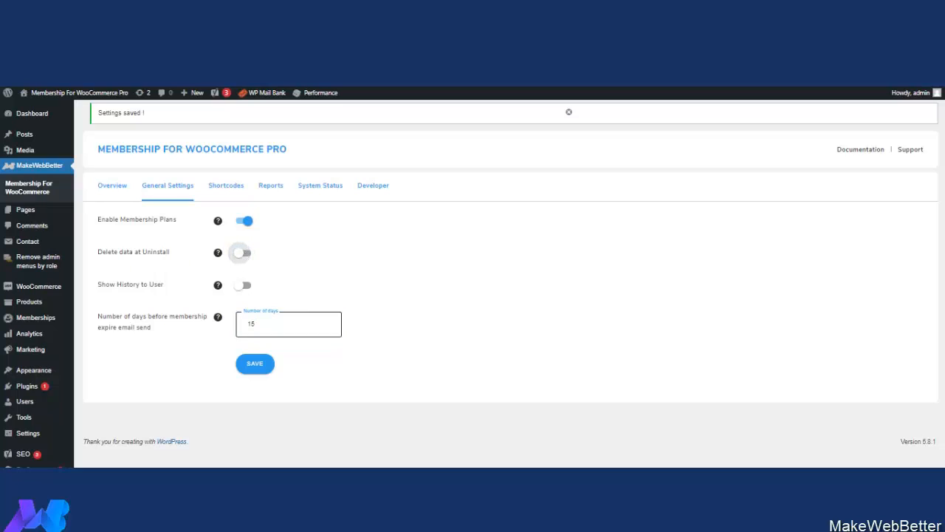
click(260, 367)
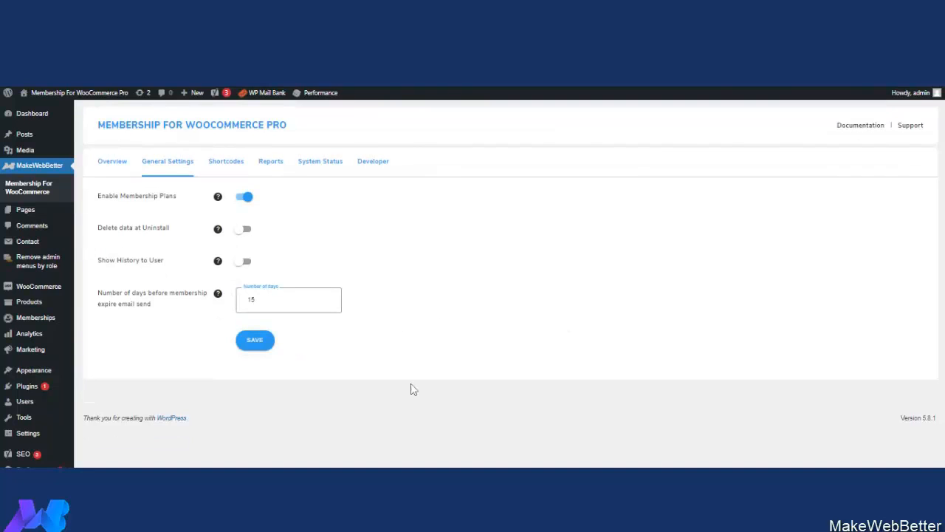
Step: Open the list of all members and filter it by October 2021 and by August 2021
mouse_move(47, 319)
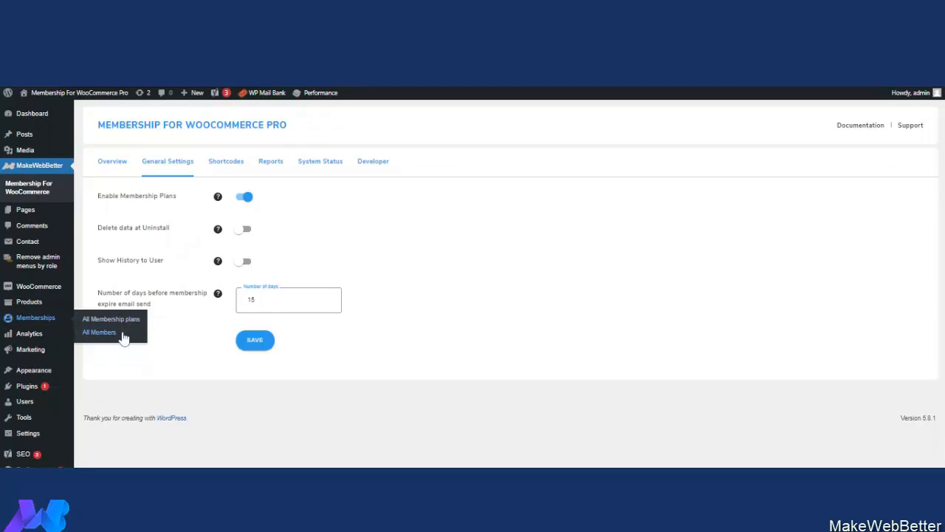
click(99, 332)
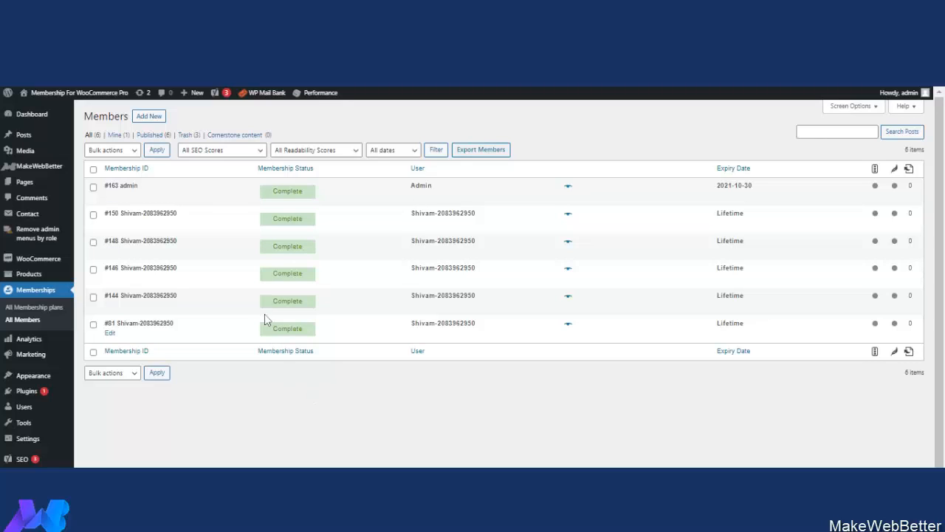
click(396, 155)
click(396, 179)
click(436, 155)
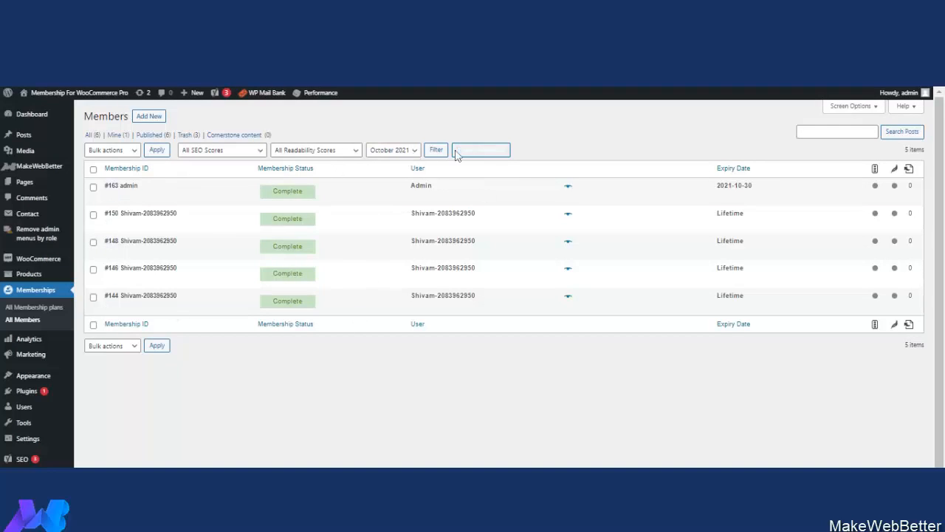
click(406, 155)
click(395, 180)
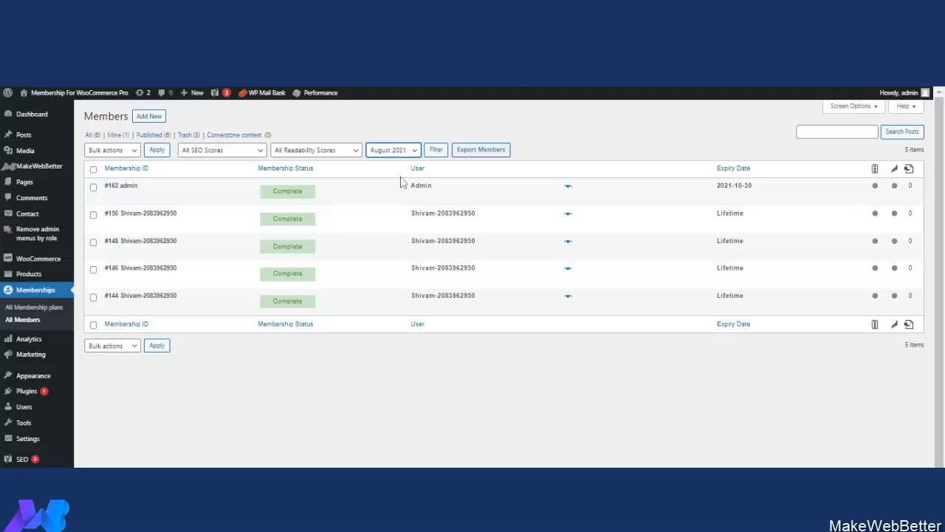
click(437, 150)
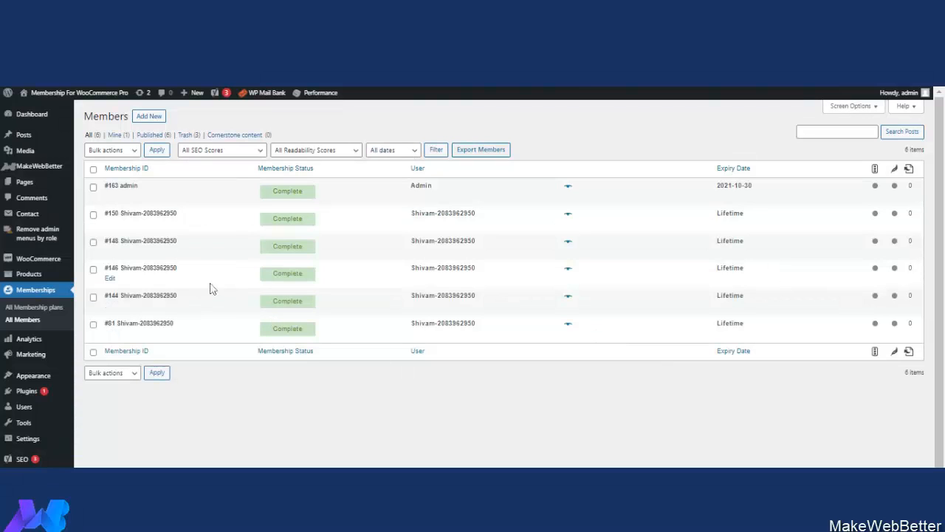
Step: Select the first two memberships, choose the Move to Trash bulk action without applying it, and clear the selection
click(93, 187)
click(93, 215)
click(124, 152)
click(128, 173)
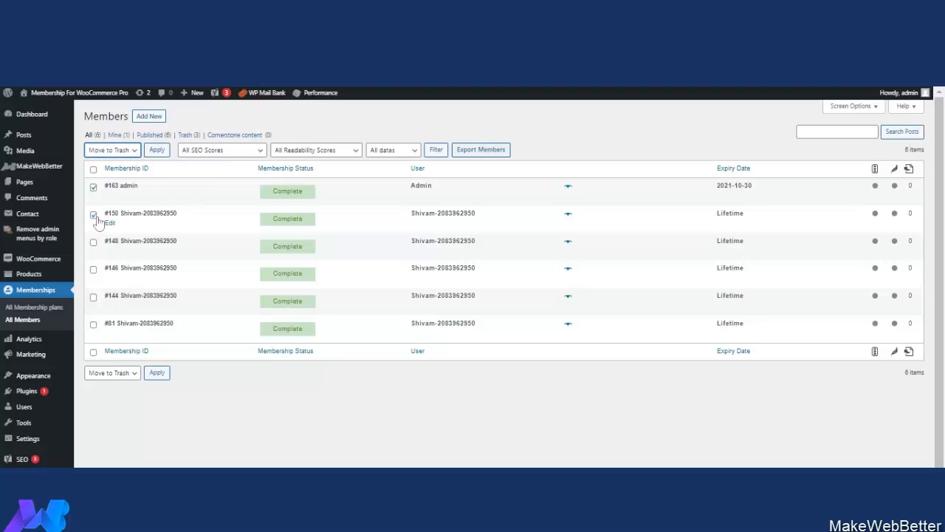
click(93, 215)
click(93, 188)
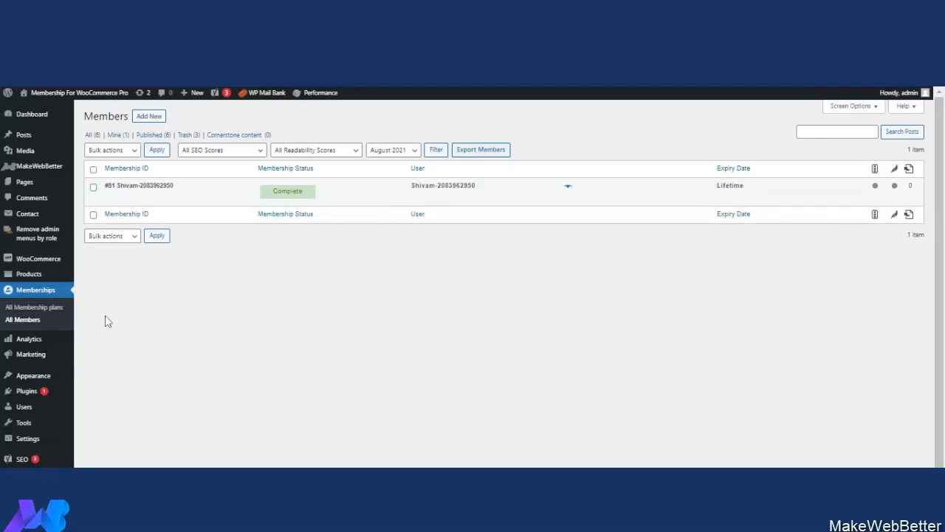
Step: Open the list of all membership plans and open the Bronze plan for editing
click(35, 307)
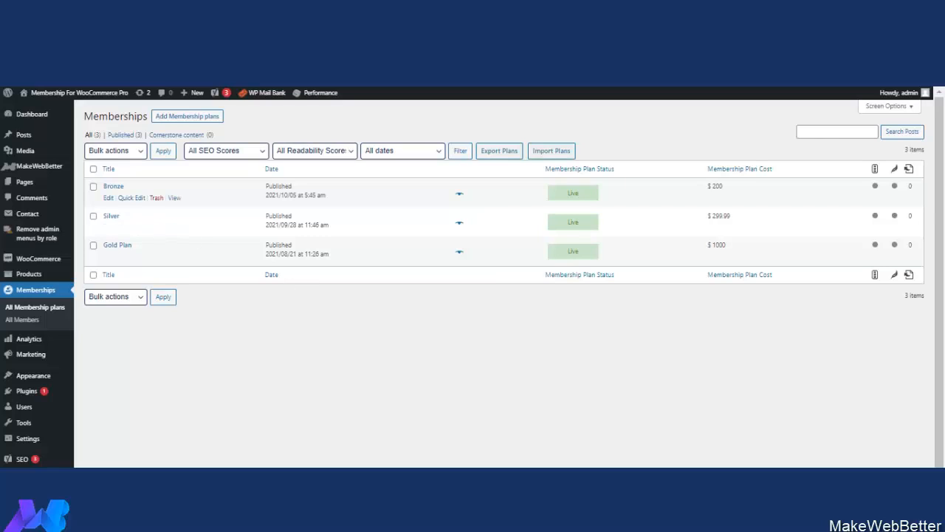
click(108, 198)
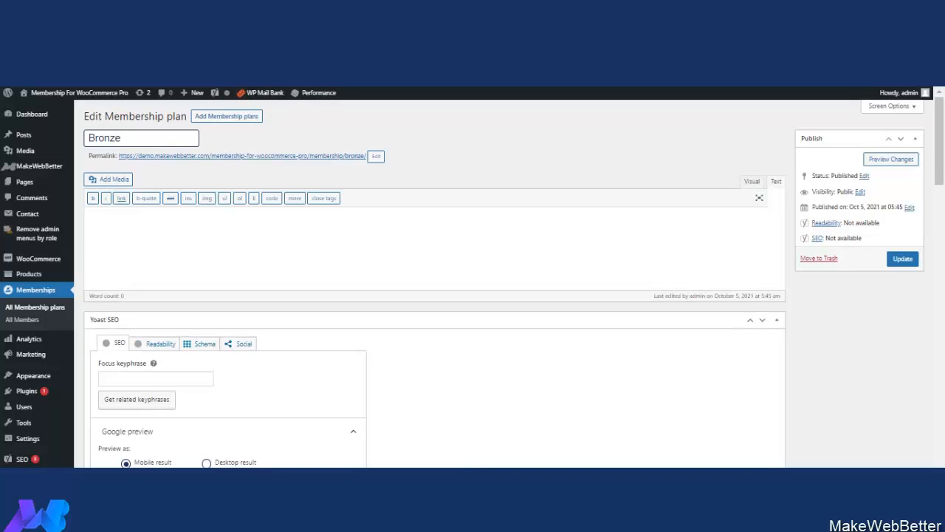
Step: Set the Bronze plan's access type to Lifetime and enter "This is the best plan you can take" as its membership info
scroll(350, 333, down, 3)
scroll(377, 360, down, 7)
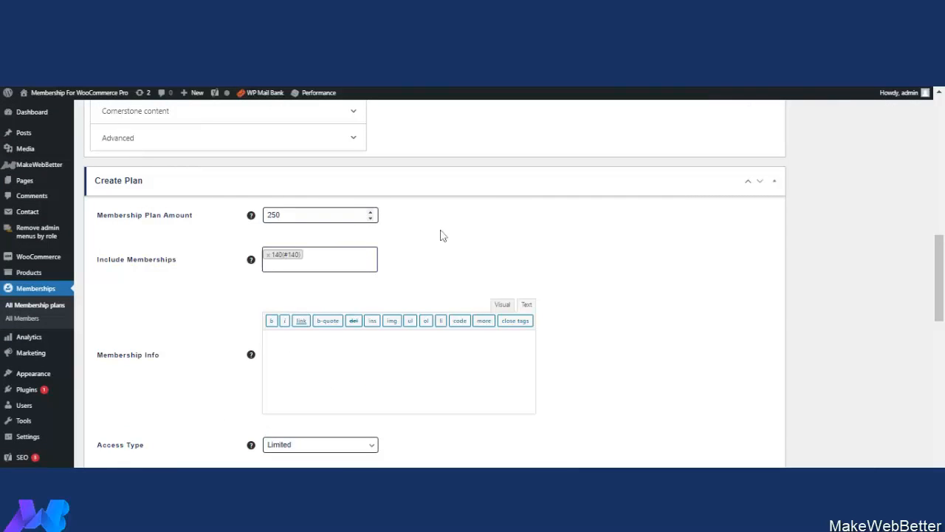
scroll(515, 251, down, 2)
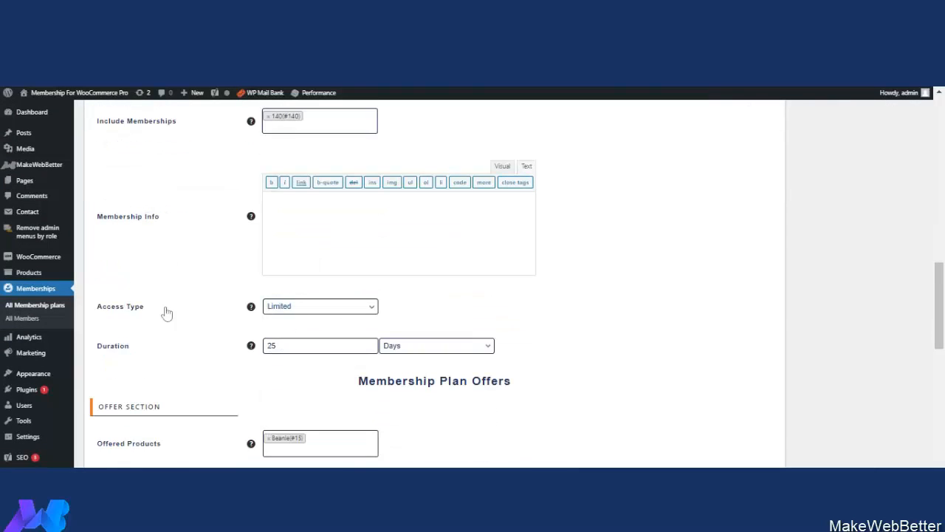
click(313, 306)
click(325, 327)
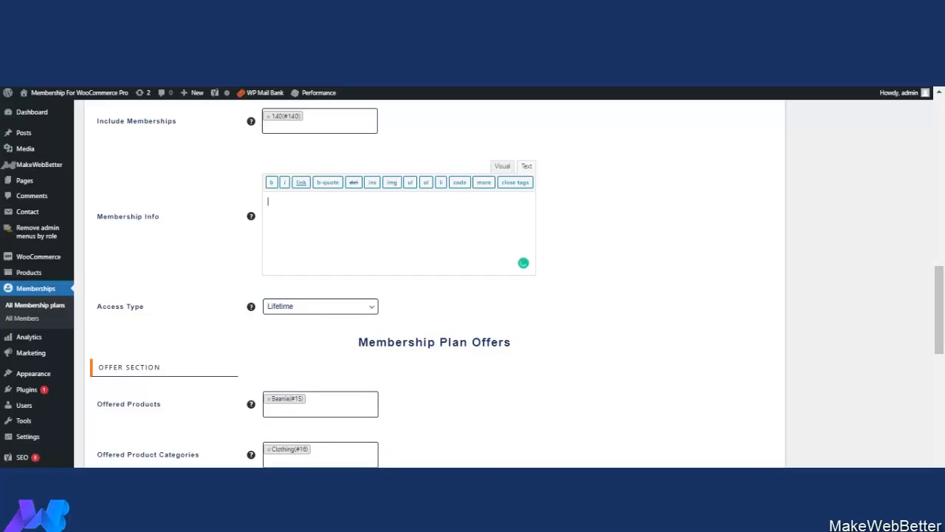
text(This uis the best plan you can)
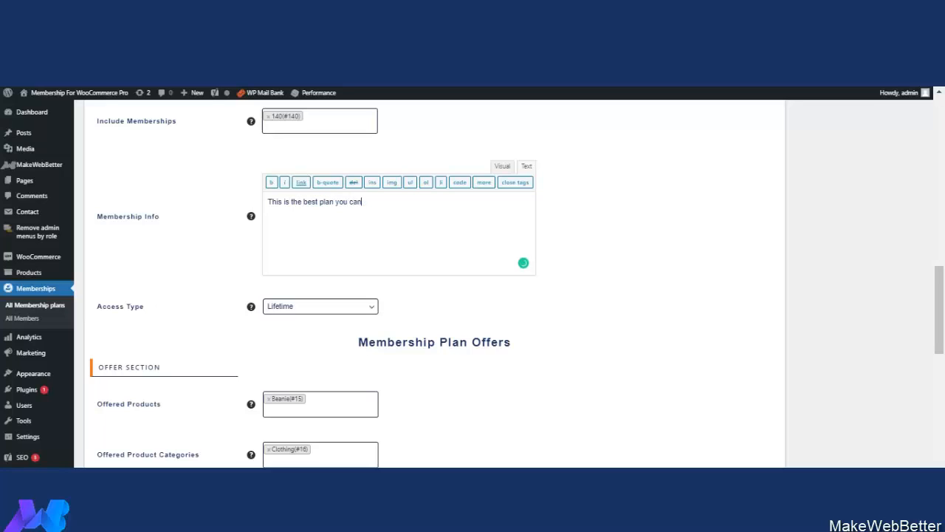
text( take)
Step: Set the Bronze plan's accessibility type to Specify a time with a delay of 1 day and update the plan
scroll(443, 259, down, 2)
scroll(449, 255, down, 1)
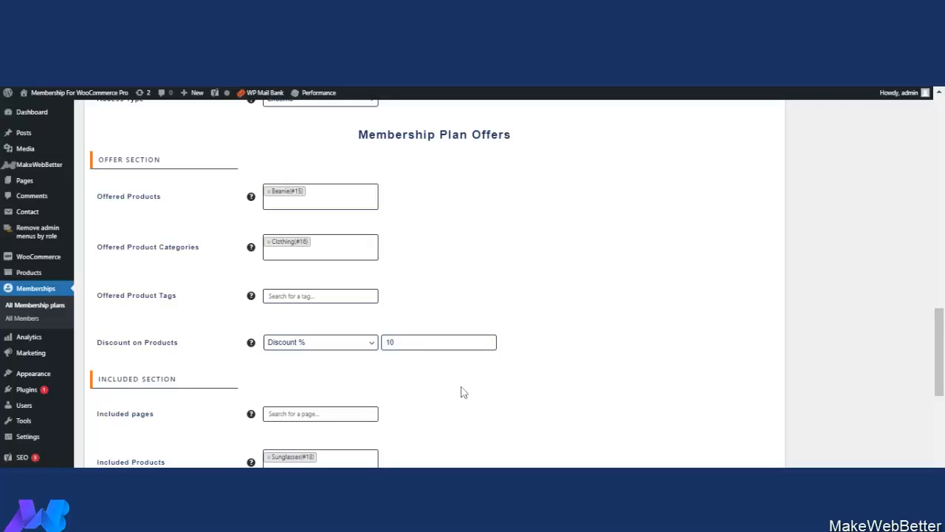
scroll(414, 371, down, 6)
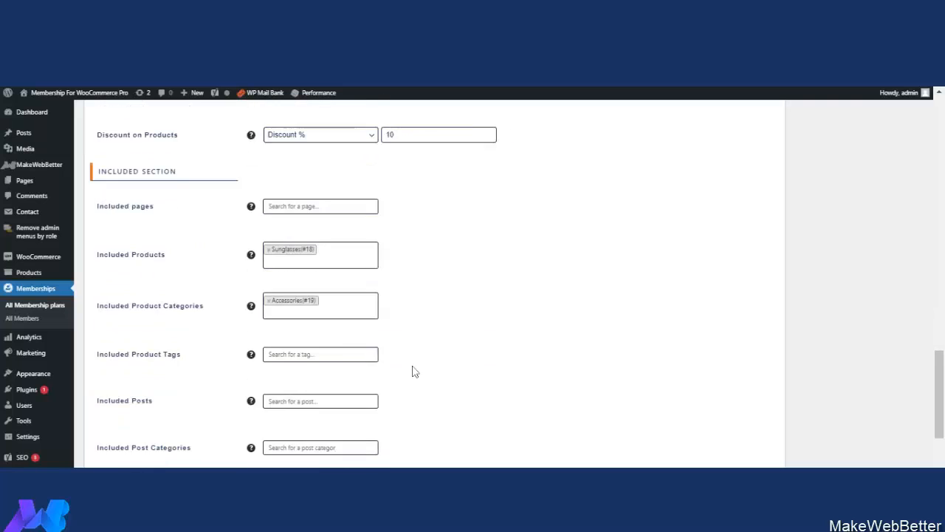
scroll(251, 361, down, 1)
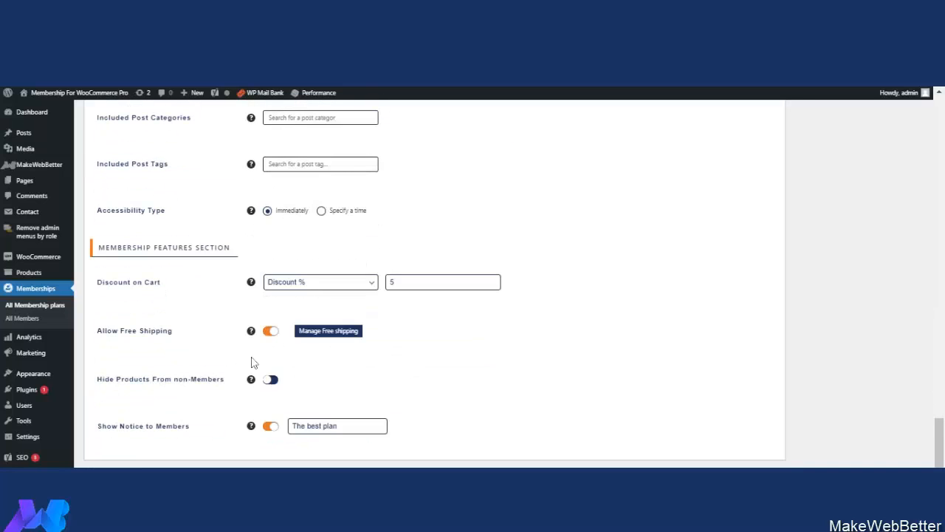
scroll(324, 388, up, 1)
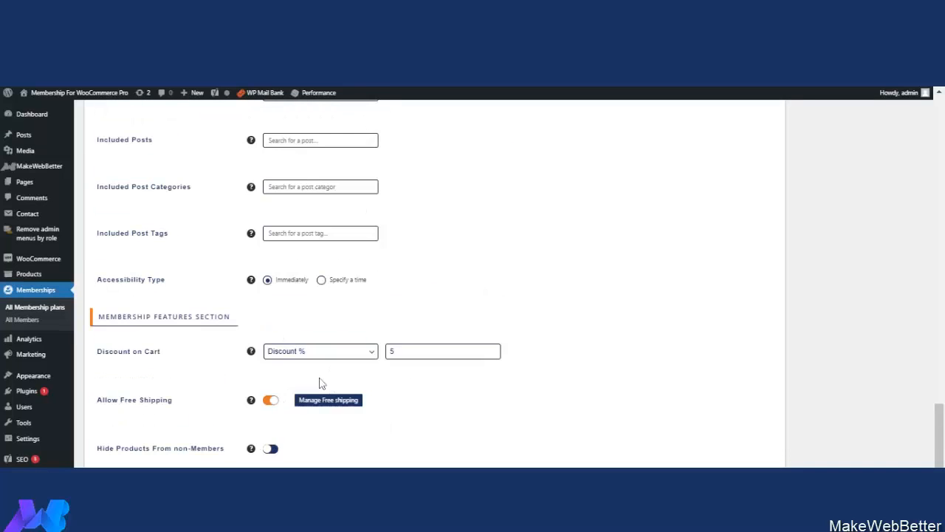
click(321, 280)
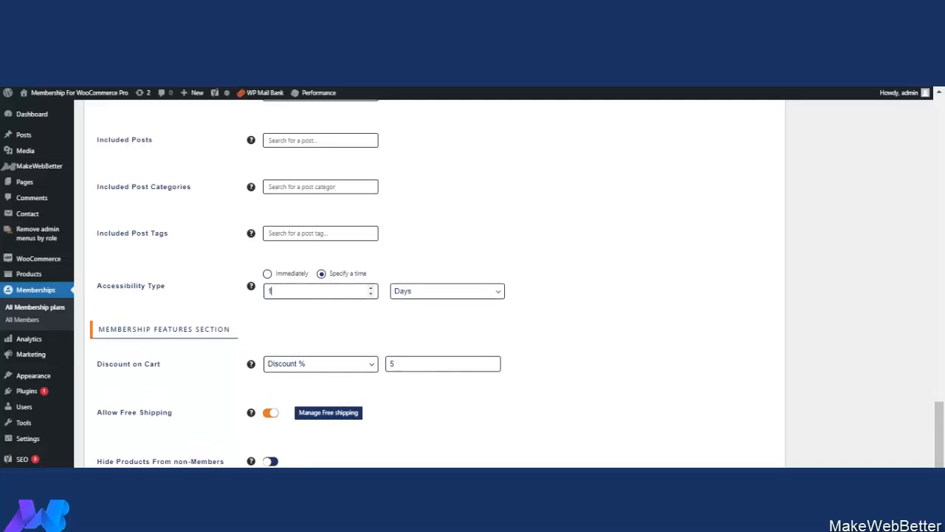
scroll(558, 332, down, 1)
scroll(570, 323, up, 4)
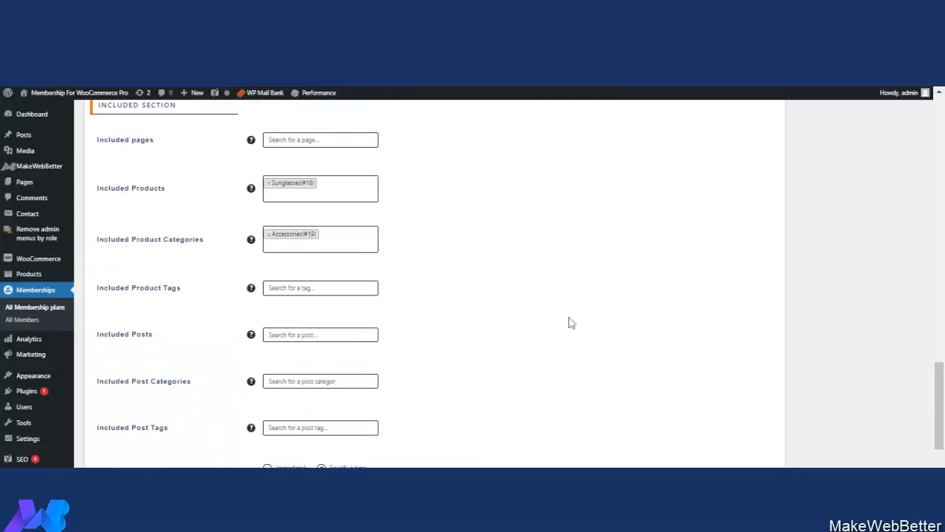
scroll(569, 322, up, 20)
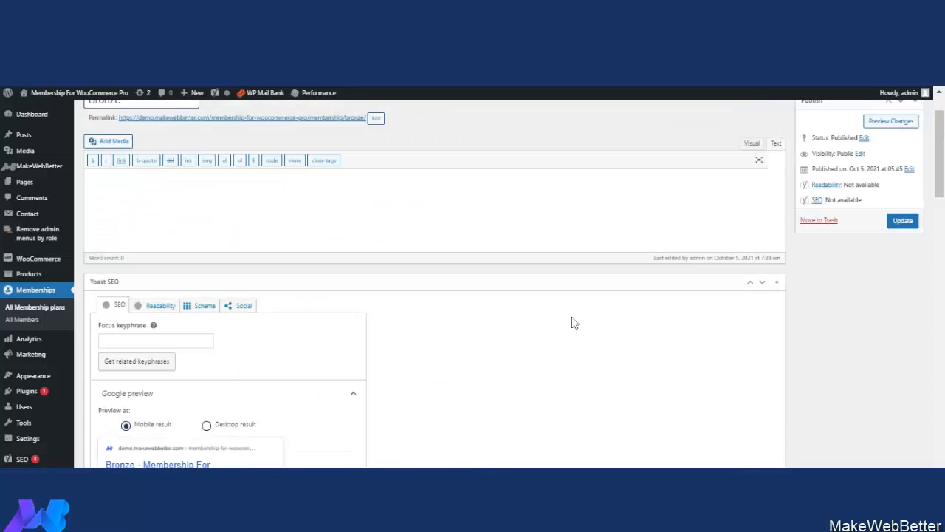
scroll(430, 339, up, 2)
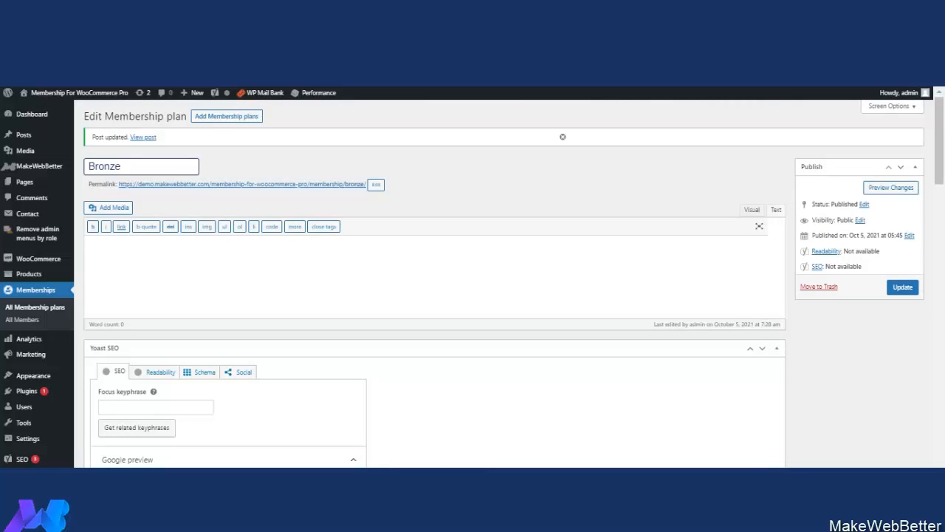
Step: Look over the saved Bronze plan and update it once more
scroll(500, 265, down, 6)
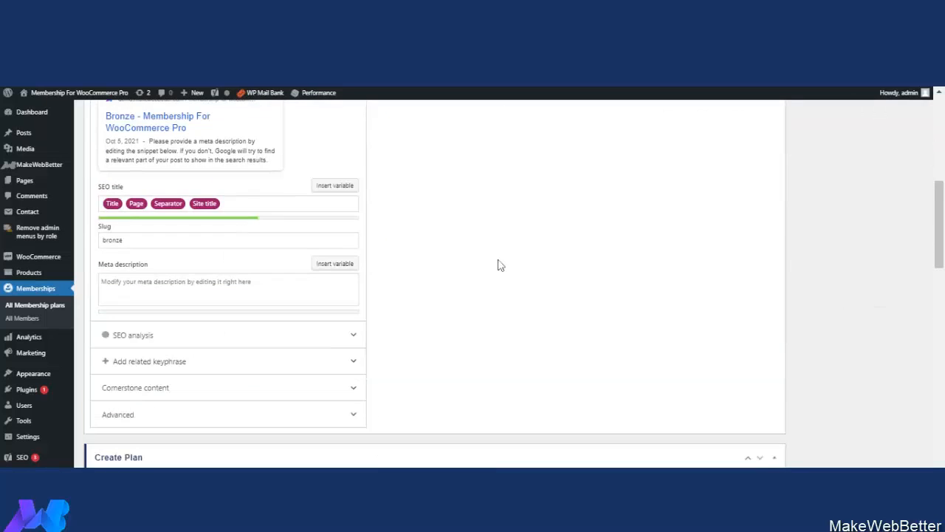
scroll(500, 264, down, 1)
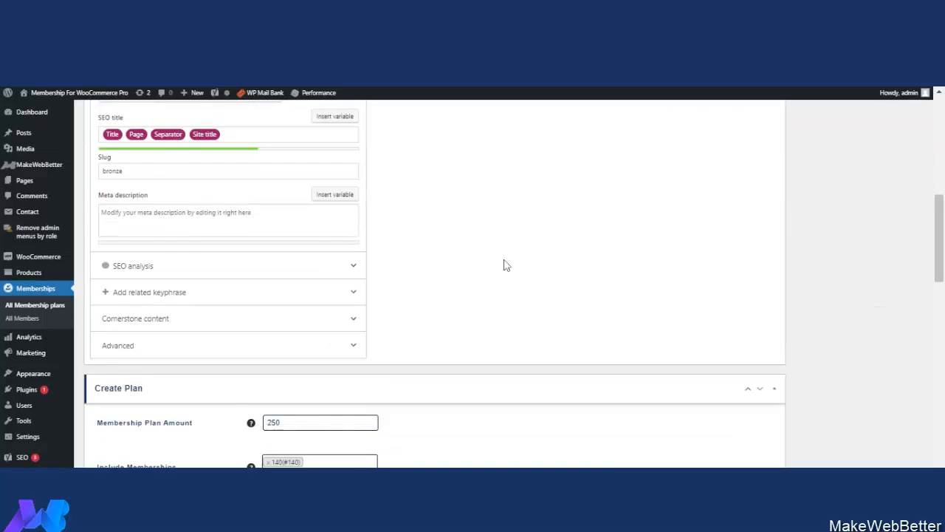
scroll(396, 400, up, 3)
scroll(546, 333, up, 4)
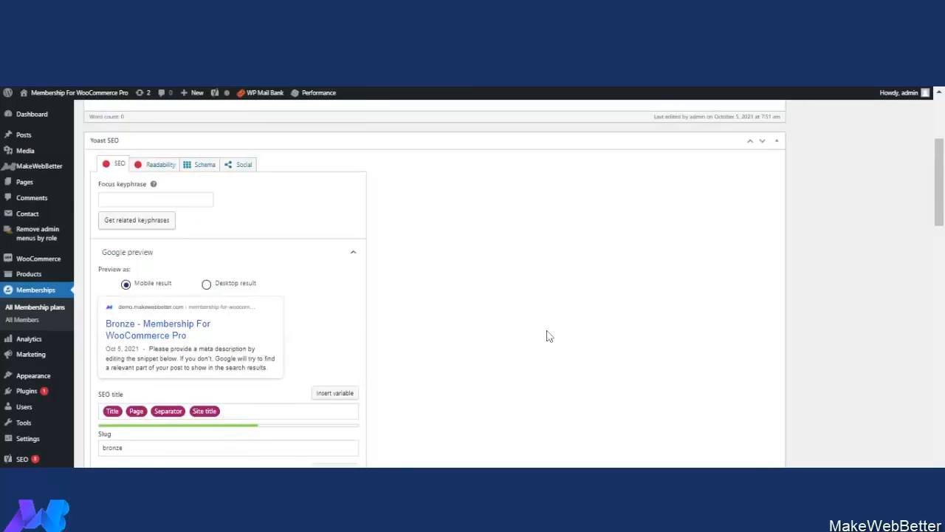
click(904, 289)
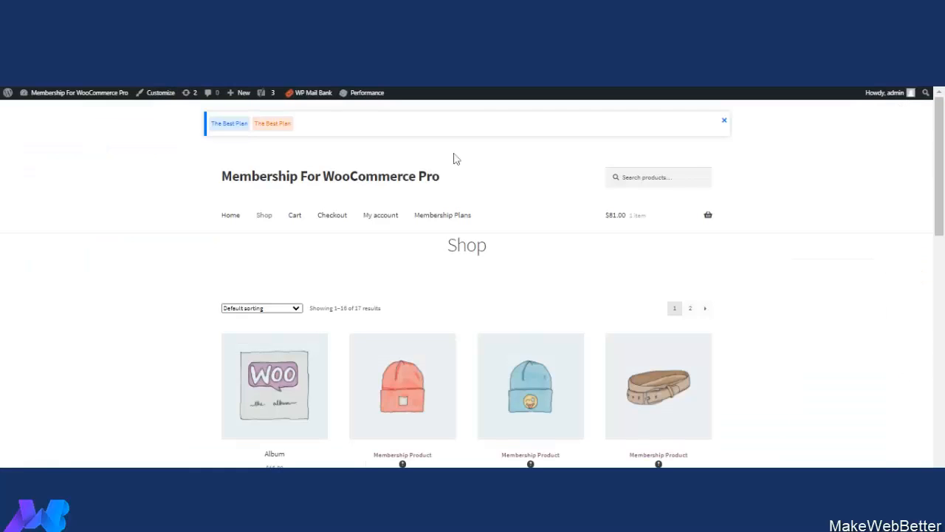
Step: Open the storefront's Membership Plans page, expand the Bronze plan's membership details and read through its plan type, delay, discounts and offers
click(458, 217)
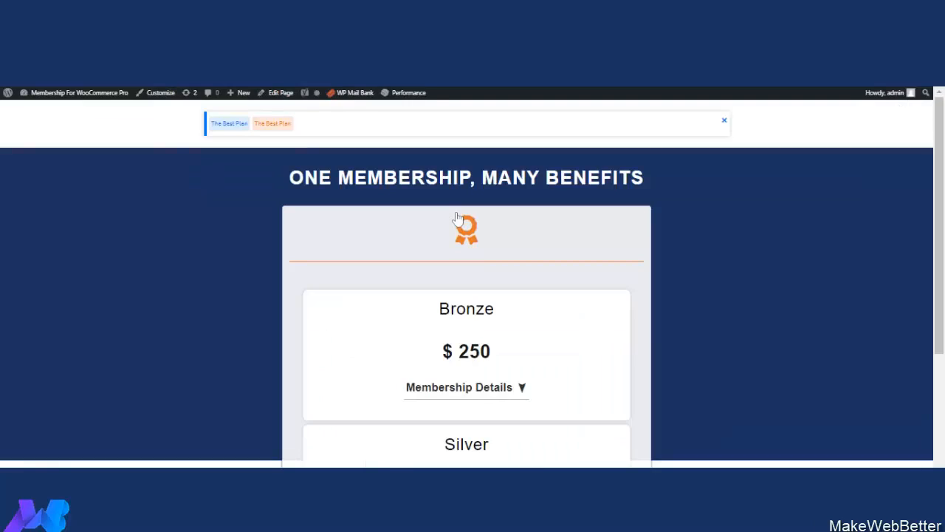
scroll(545, 310, down, 1)
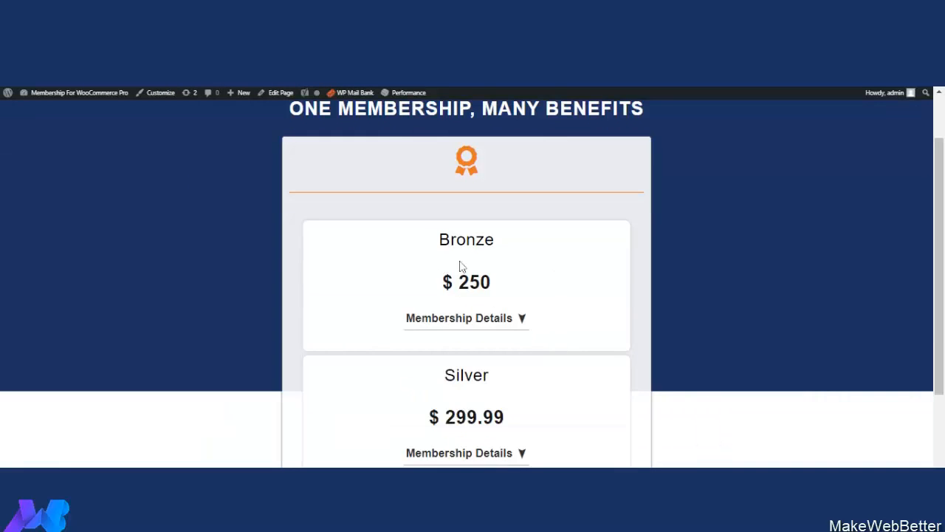
click(516, 322)
scroll(559, 311, down, 1)
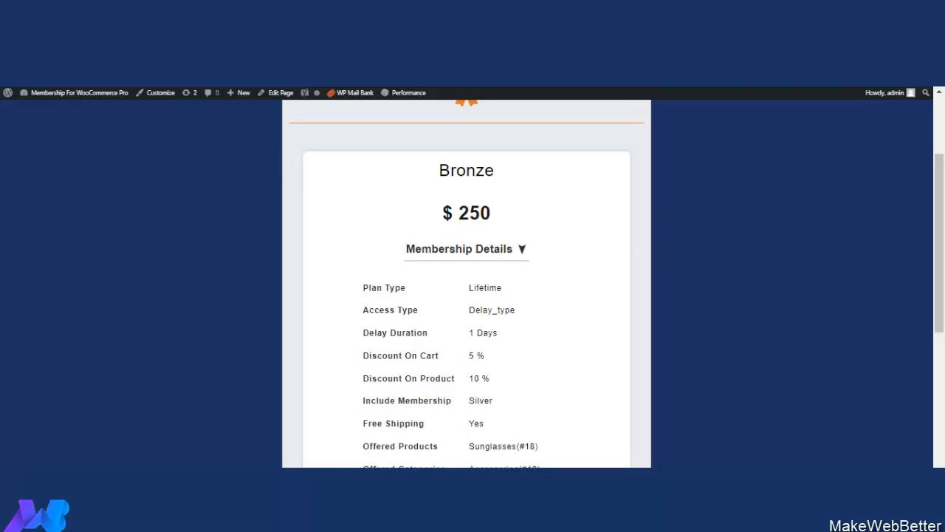
scroll(564, 292, down, 1)
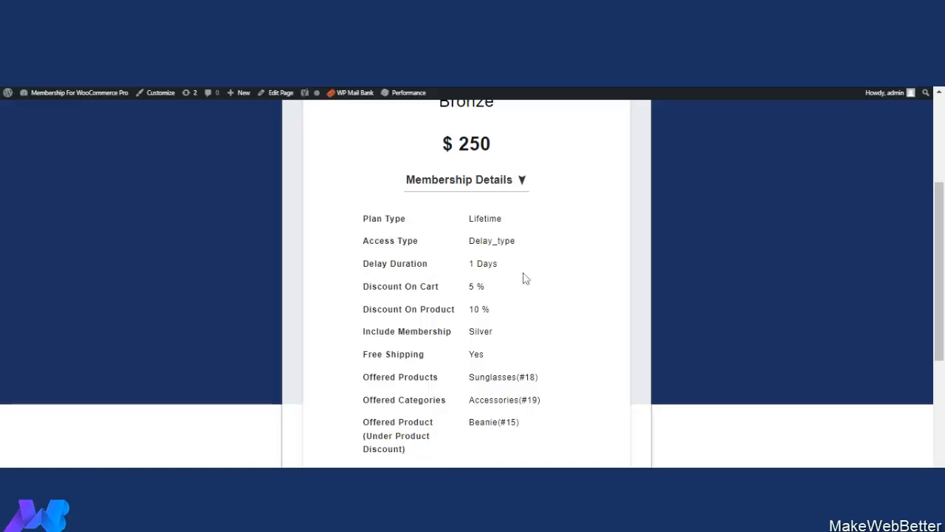
scroll(625, 293, down, 1)
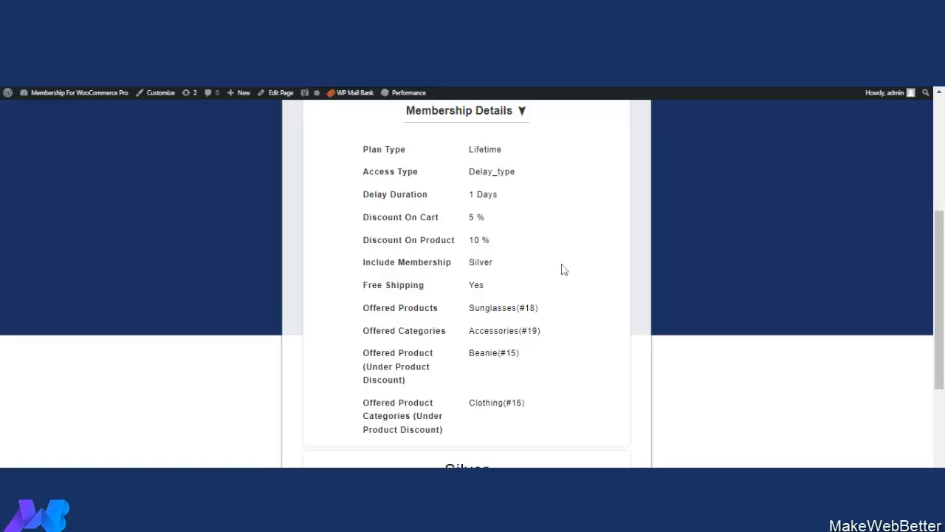
scroll(550, 305, down, 4)
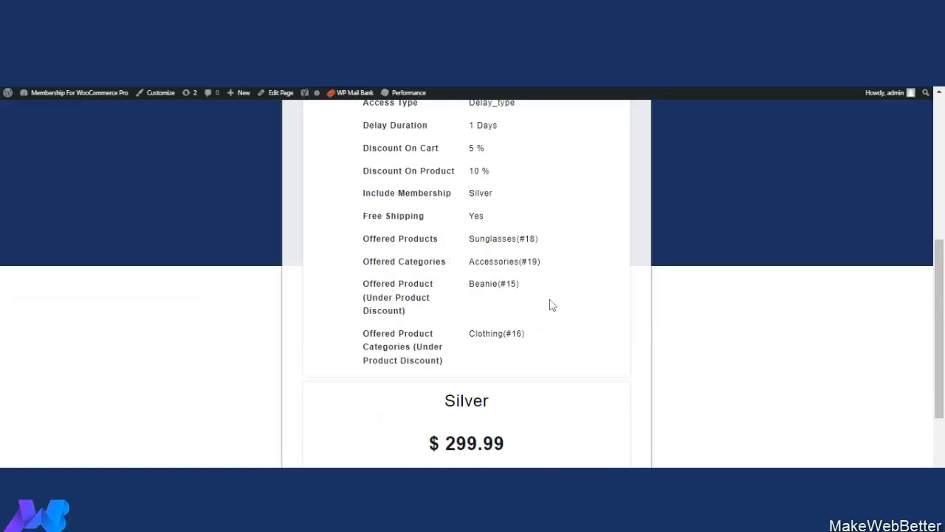
scroll(565, 319, up, 7)
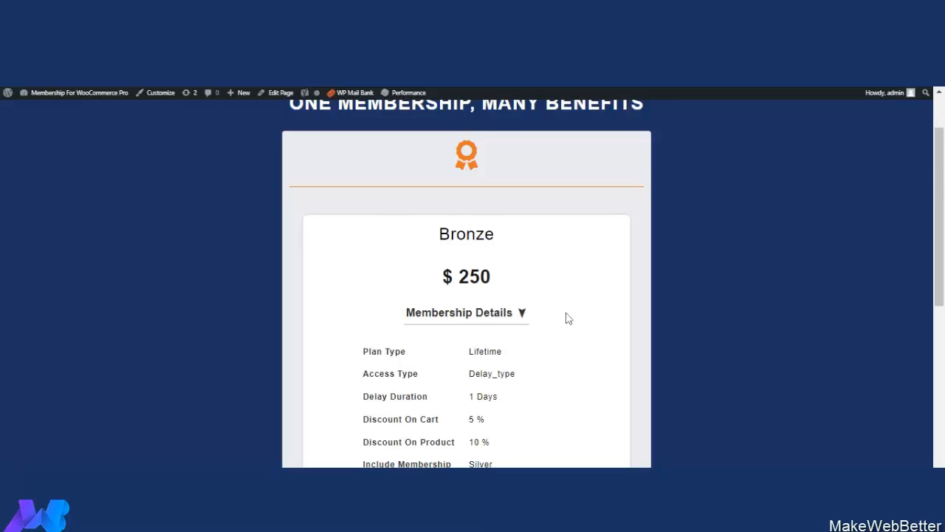
Step: View the Silver and Gold plans on the membership page and collapse the Bronze plan's details
scroll(568, 318, down, 6)
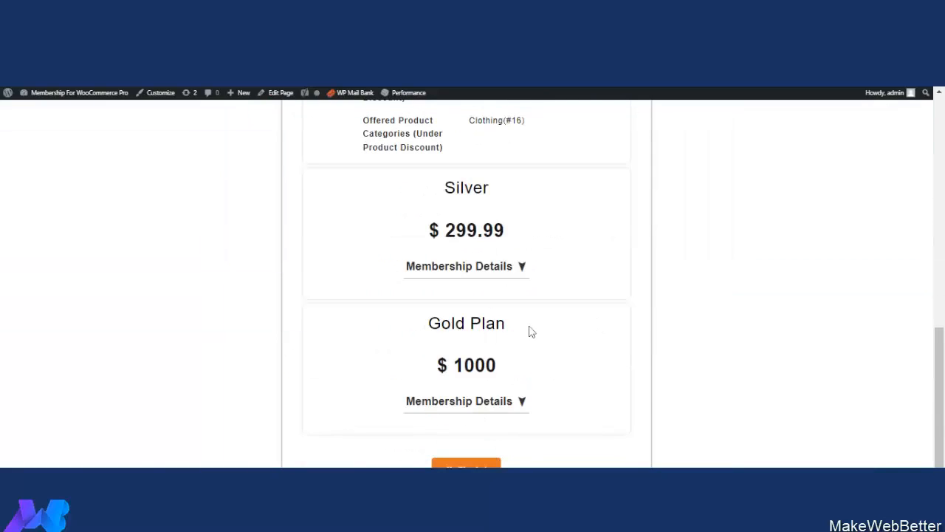
scroll(536, 326, up, 4)
scroll(536, 325, up, 4)
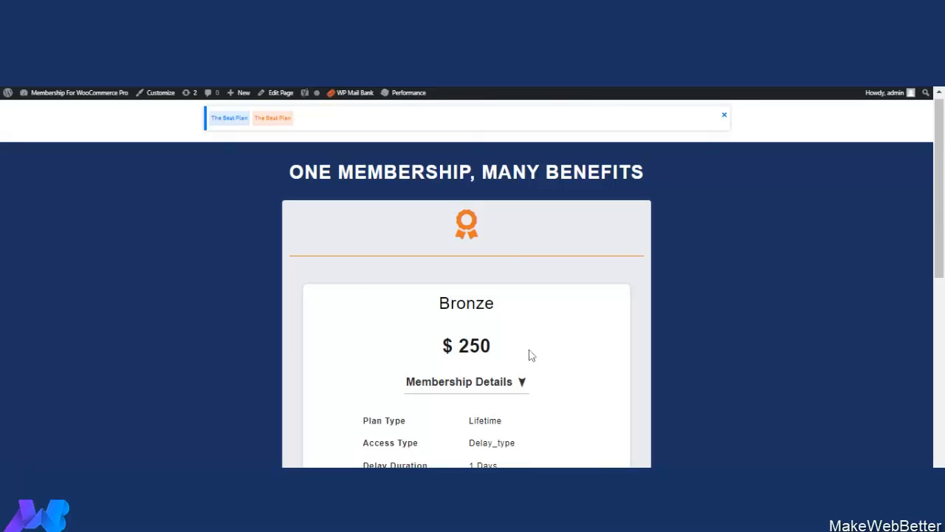
click(522, 383)
scroll(561, 347, down, 3)
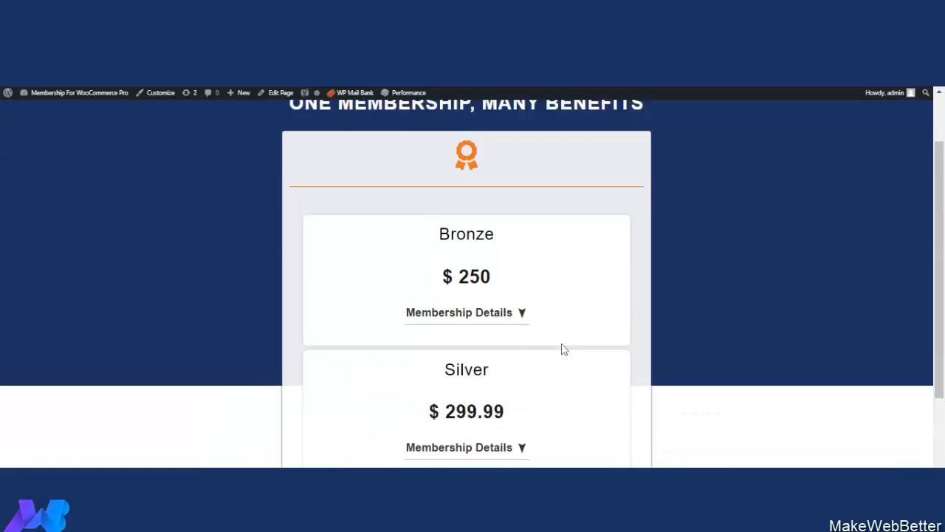
scroll(563, 349, up, 3)
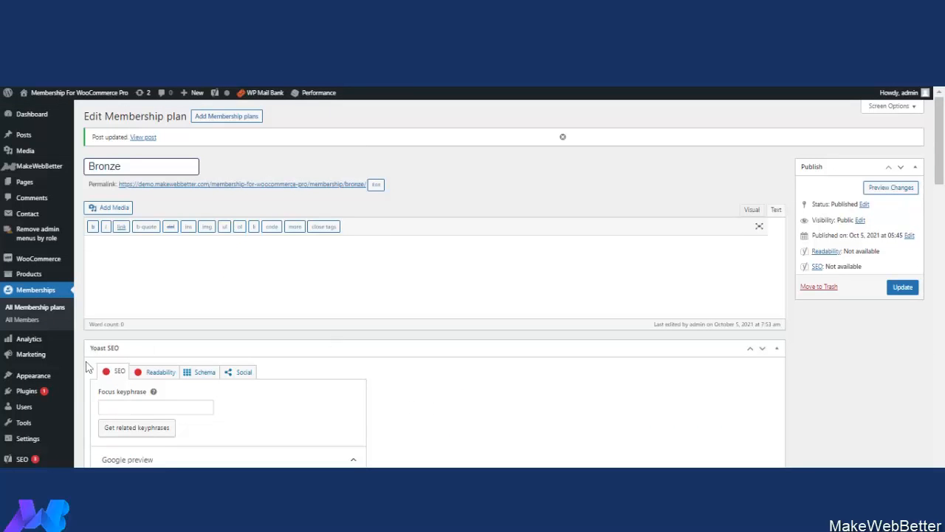
Step: Enable the Membership creation Email notification in the WooCommerce email settings and save the changes
mouse_move(52, 261)
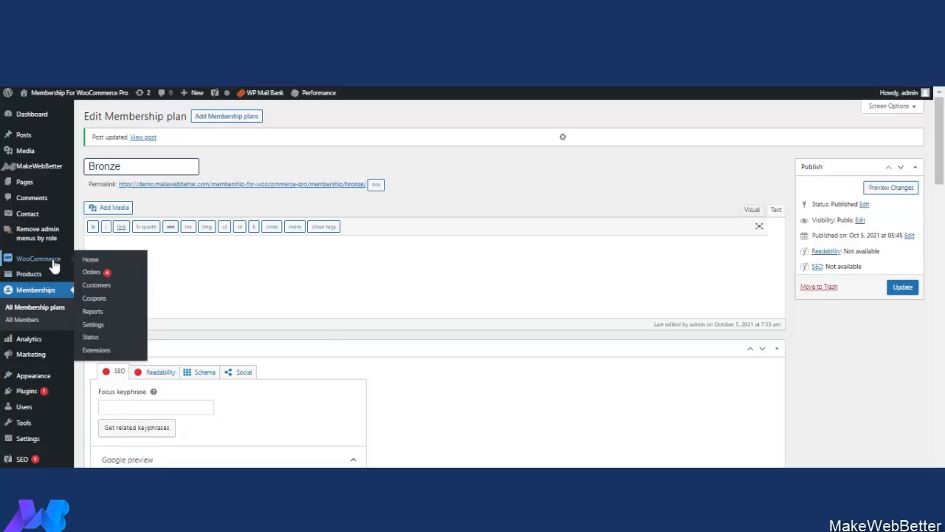
click(102, 327)
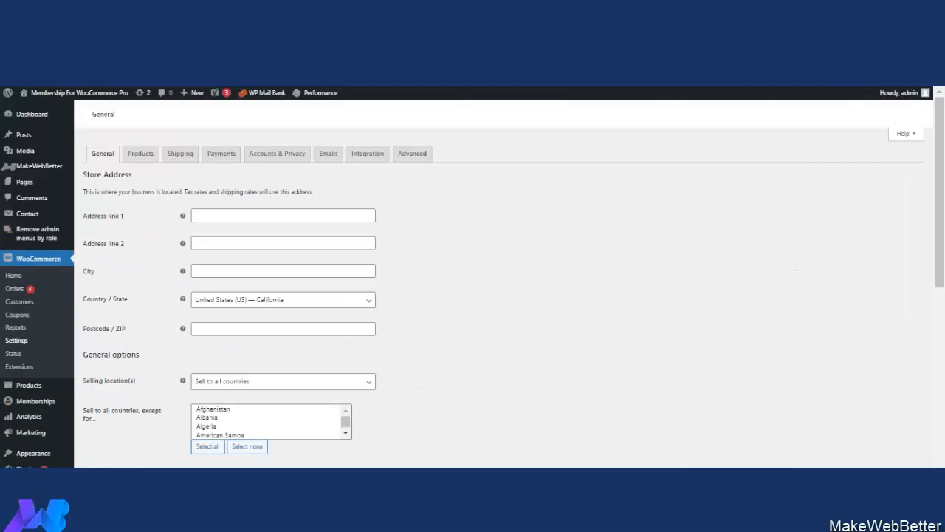
click(327, 157)
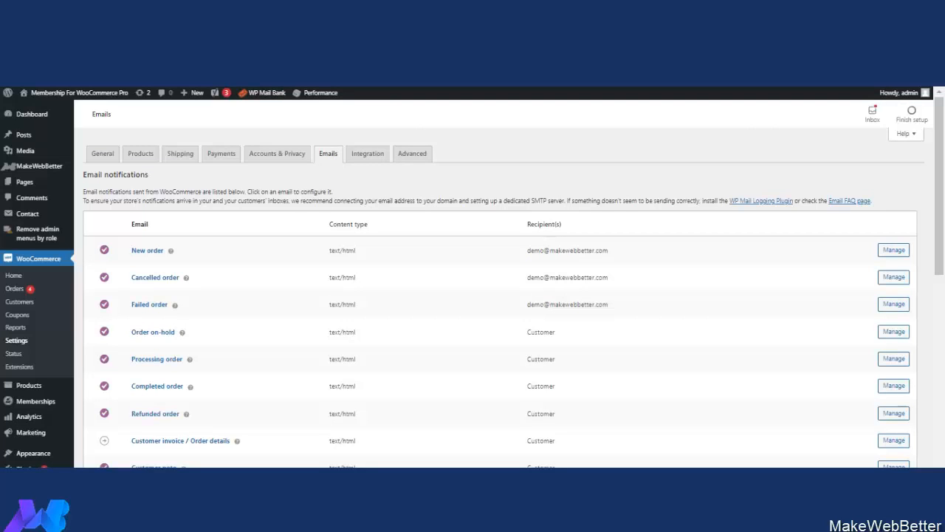
scroll(633, 350, down, 3)
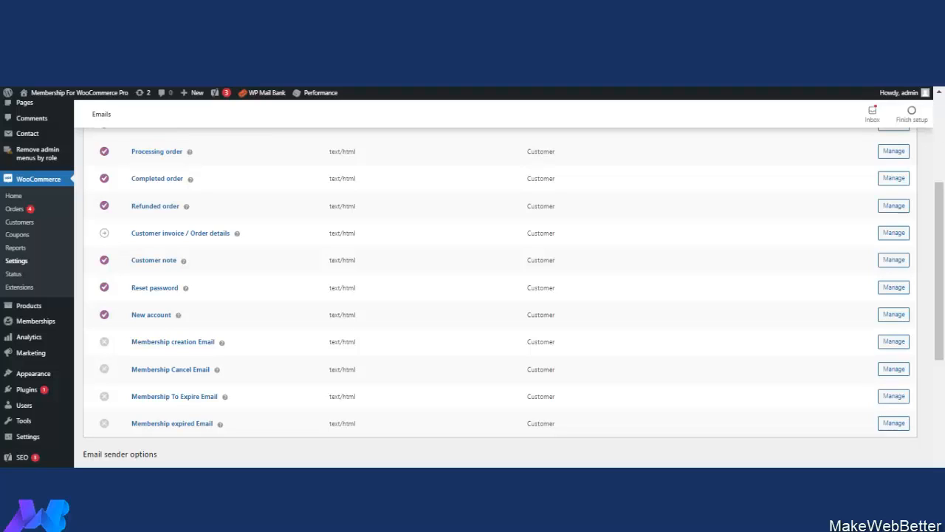
click(193, 346)
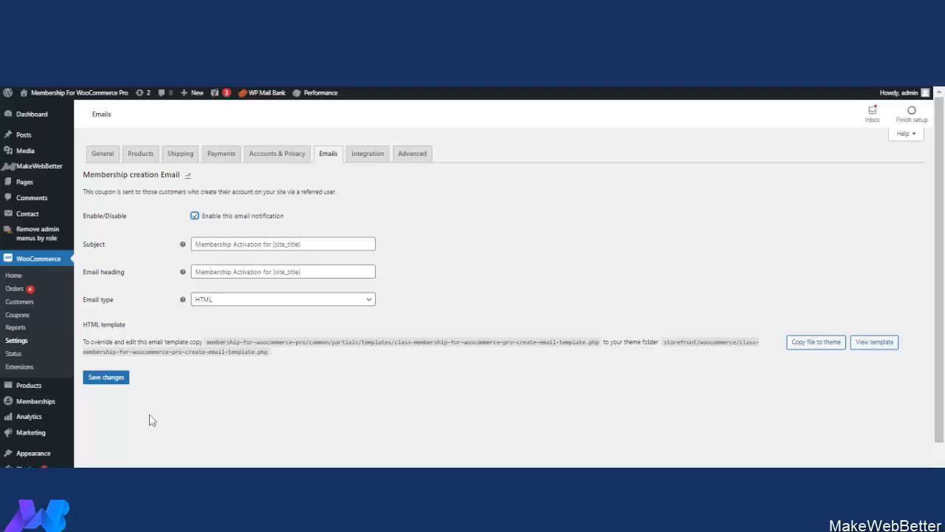
click(113, 379)
click(118, 380)
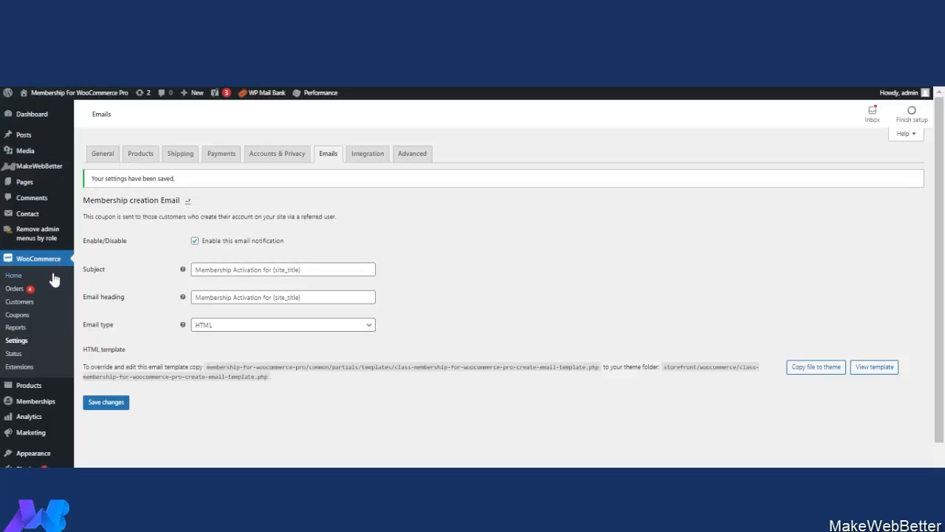
Step: Enable the Membership Cancel Email notification in the WooCommerce email settings and save the changes
click(330, 156)
scroll(370, 373, down, 5)
scroll(160, 355, up, 1)
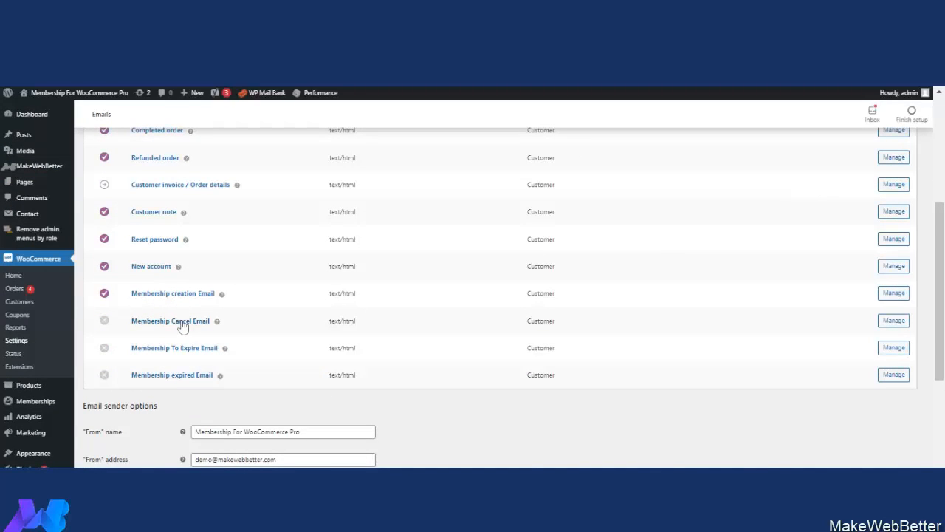
click(182, 324)
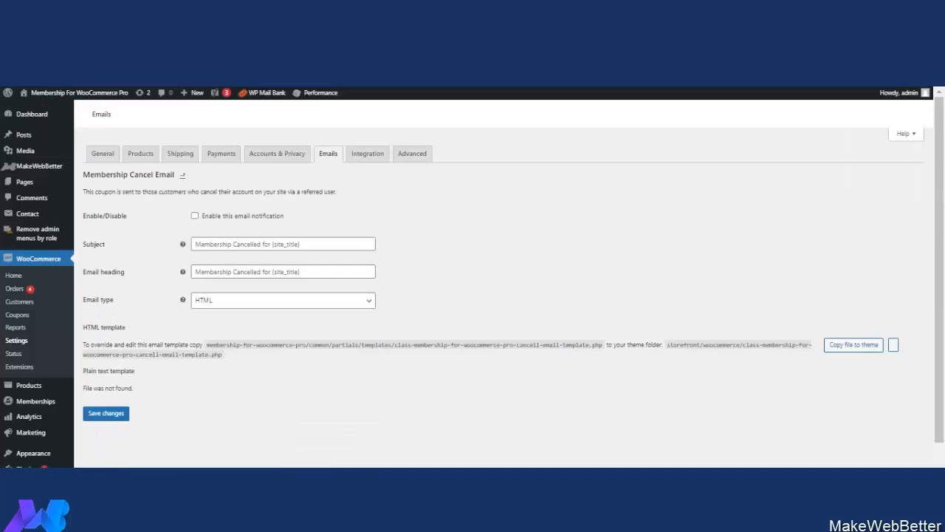
click(196, 217)
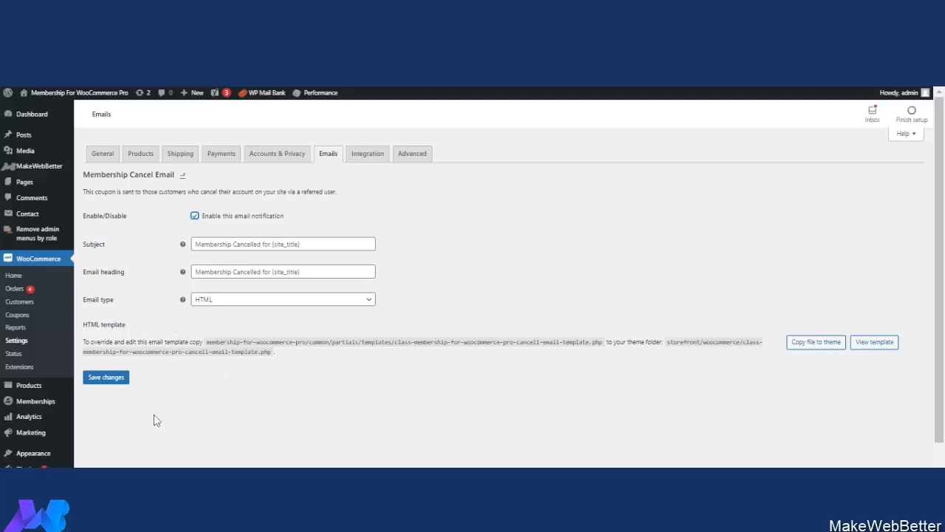
click(116, 382)
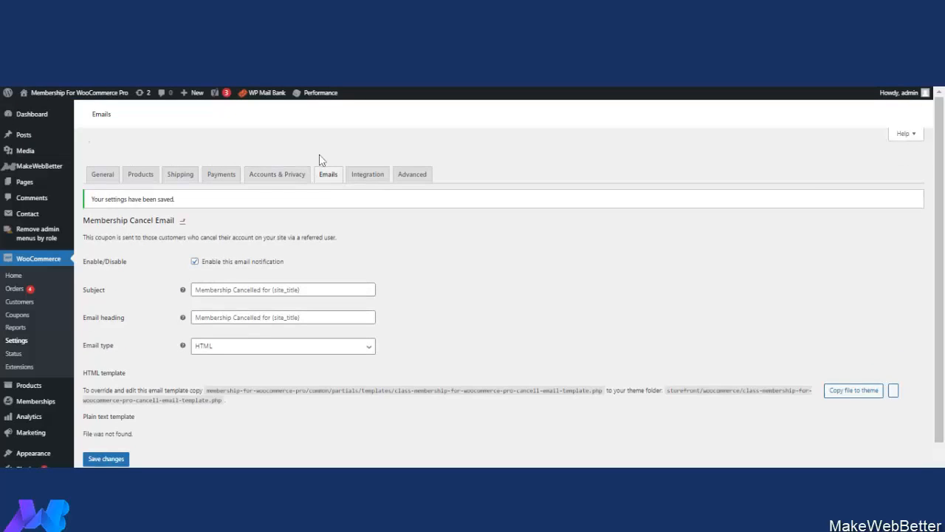
Step: Enable the Membership To Expire Email notification, save the changes and check the membership emails in the notification list
click(330, 158)
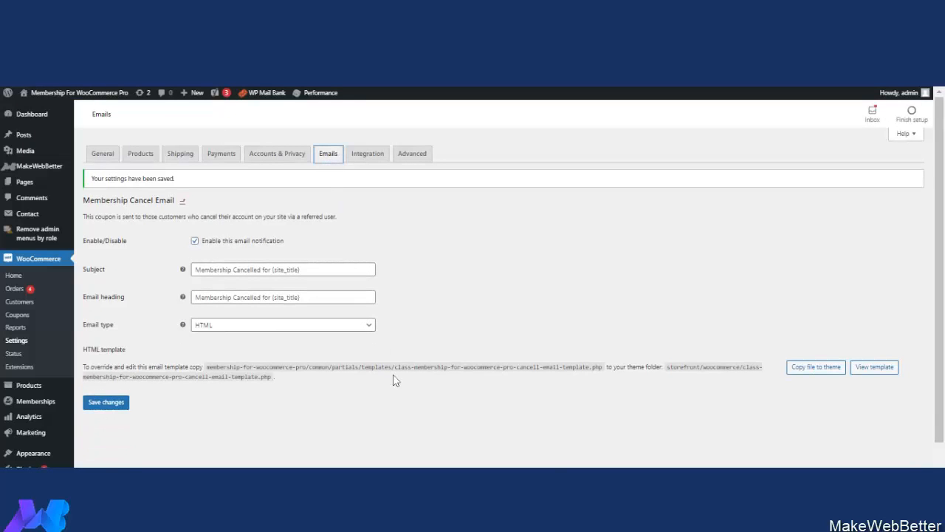
scroll(439, 380, down, 5)
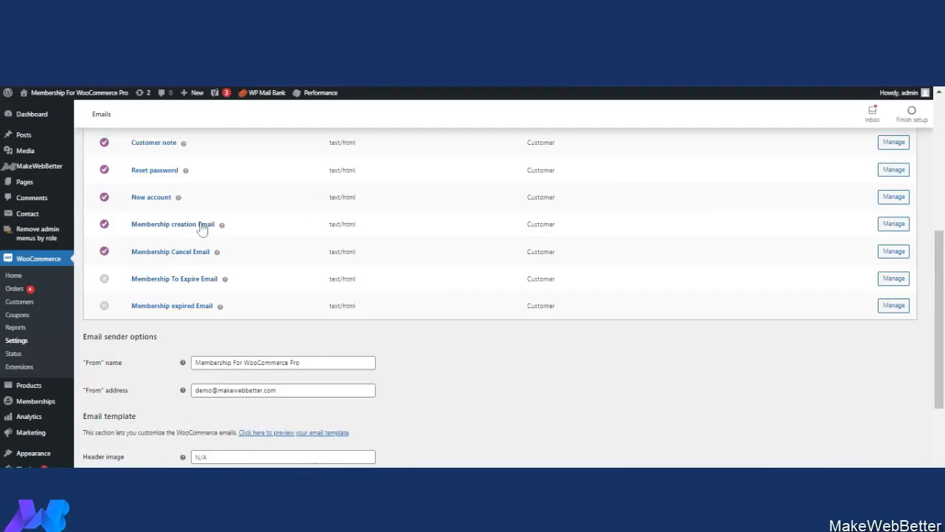
click(198, 280)
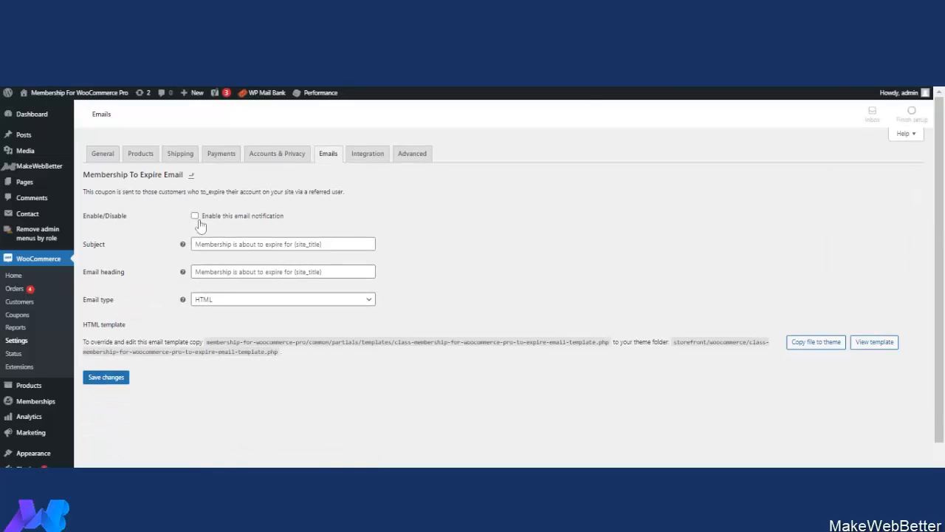
click(107, 377)
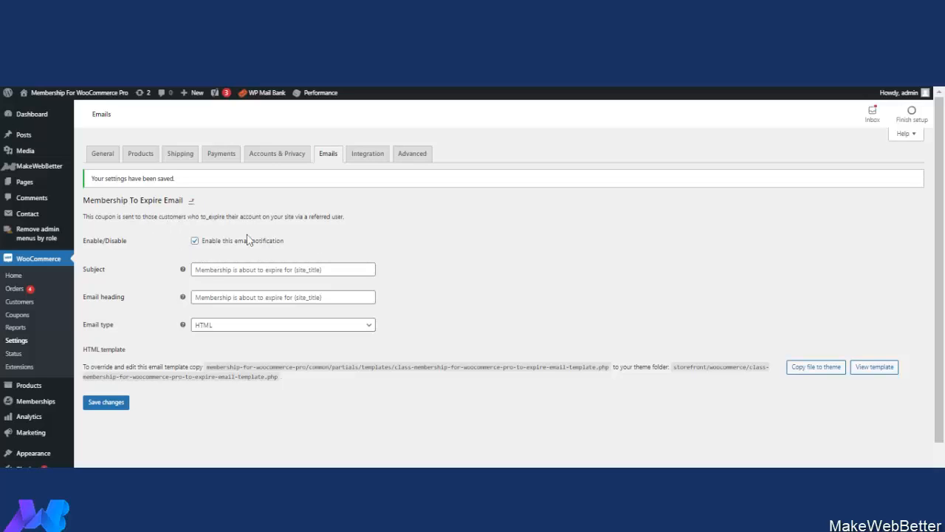
click(103, 405)
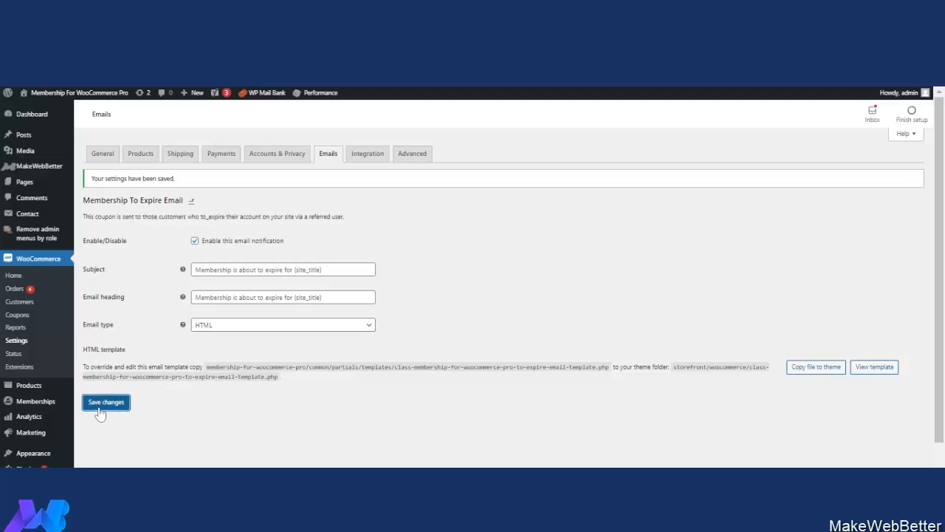
click(333, 161)
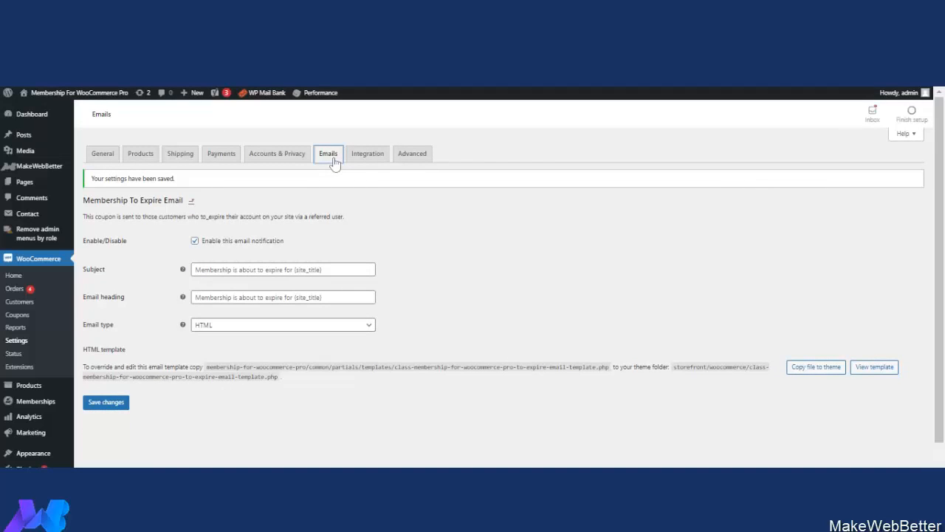
scroll(400, 345, down, 3)
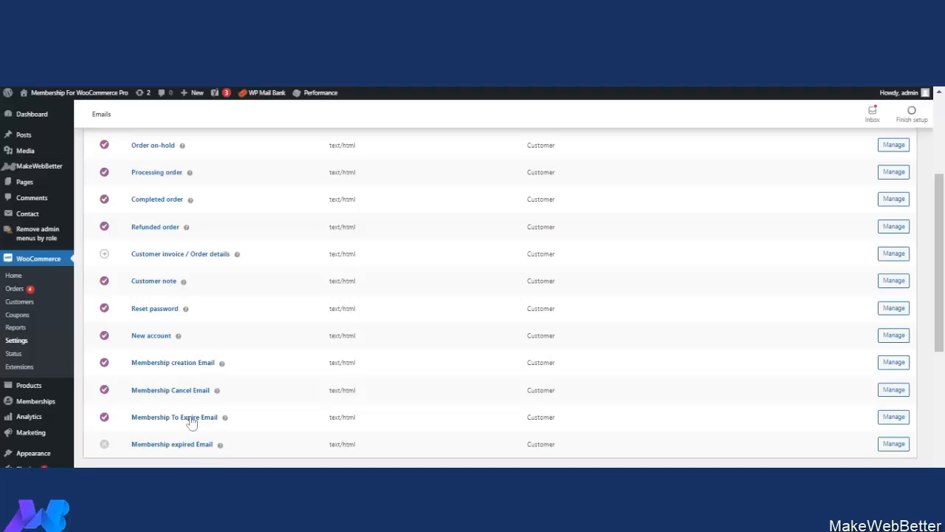
Step: Open the Membership For WooCommerce plugin's settings and view its membership report
mouse_move(42, 166)
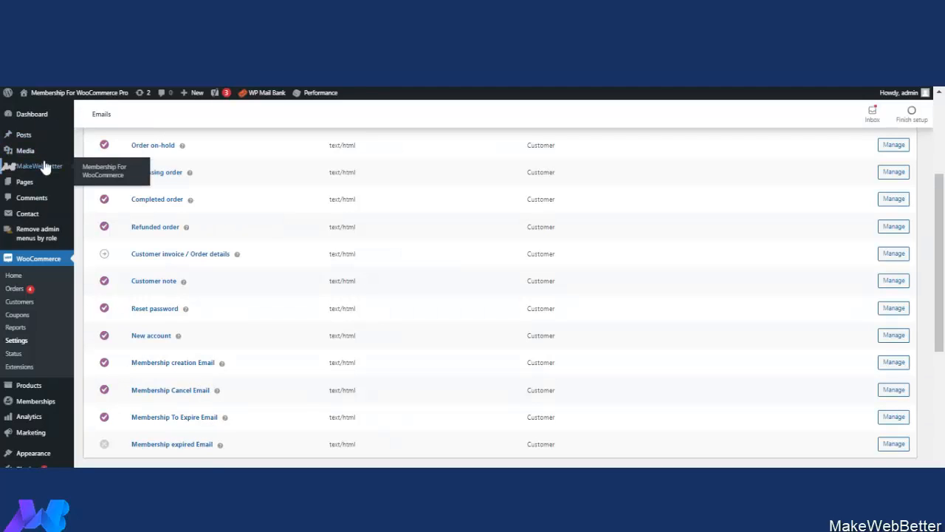
click(120, 173)
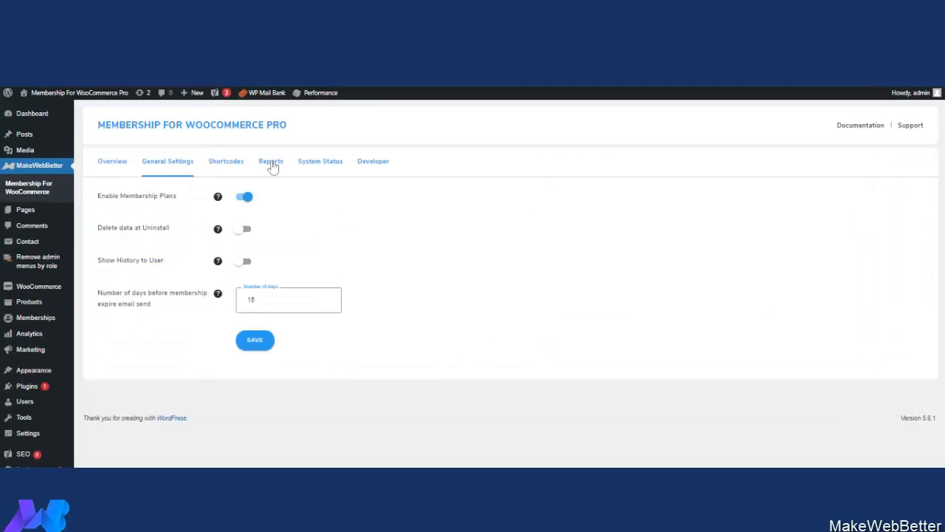
click(271, 162)
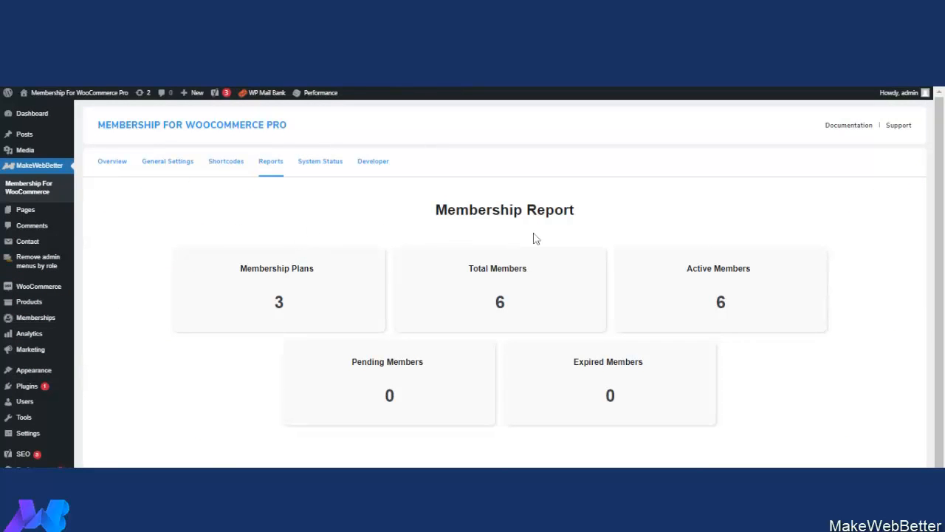